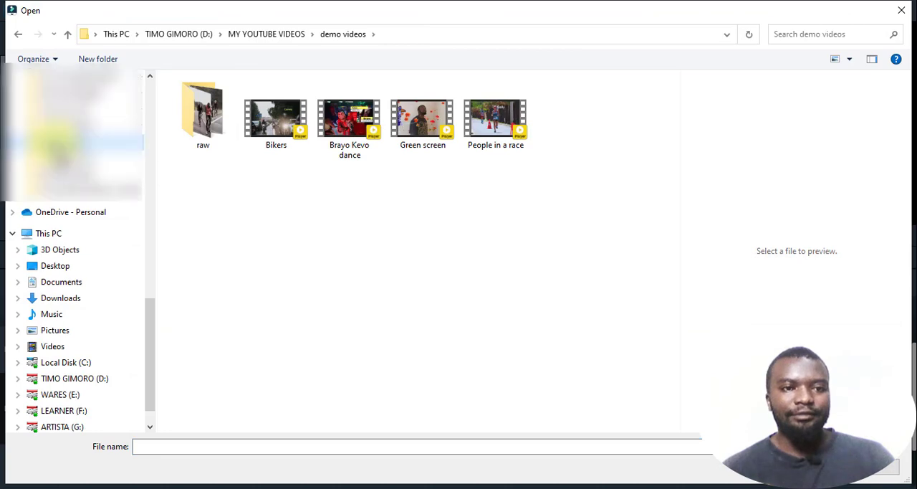
- Import the video "production ID_4022264 (1)" from the raw subfolder of demo videos into the project media
{"action": "double_click", "coordinate": [217, 129]}
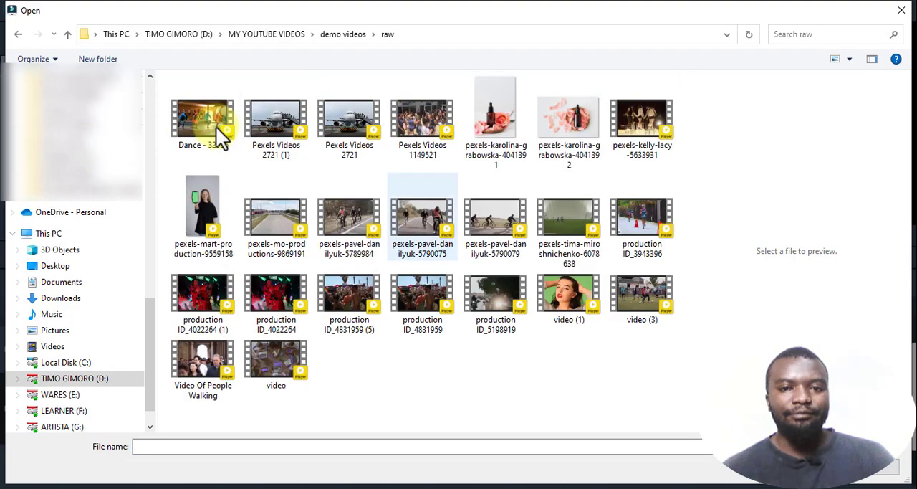
{"action": "left_click", "coordinate": [205, 299]}
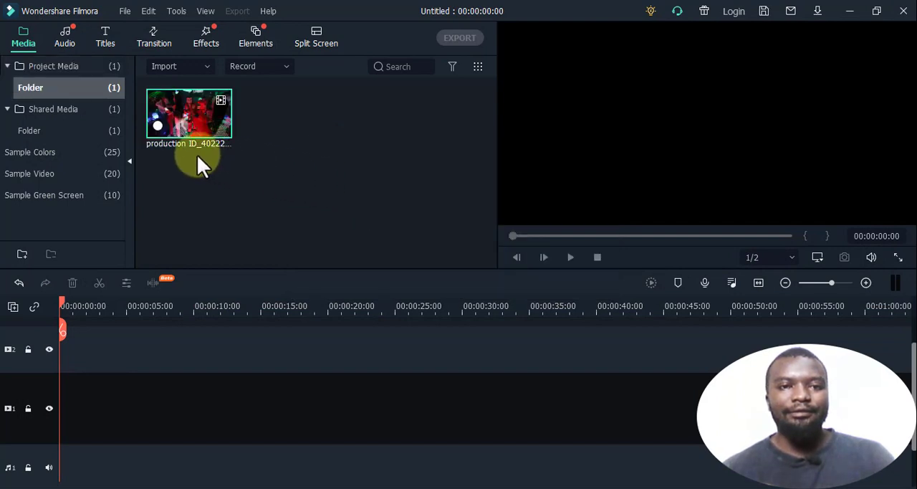
{"action": "left_click_drag", "start_coordinate": [191, 123], "coordinate": [169, 226]}
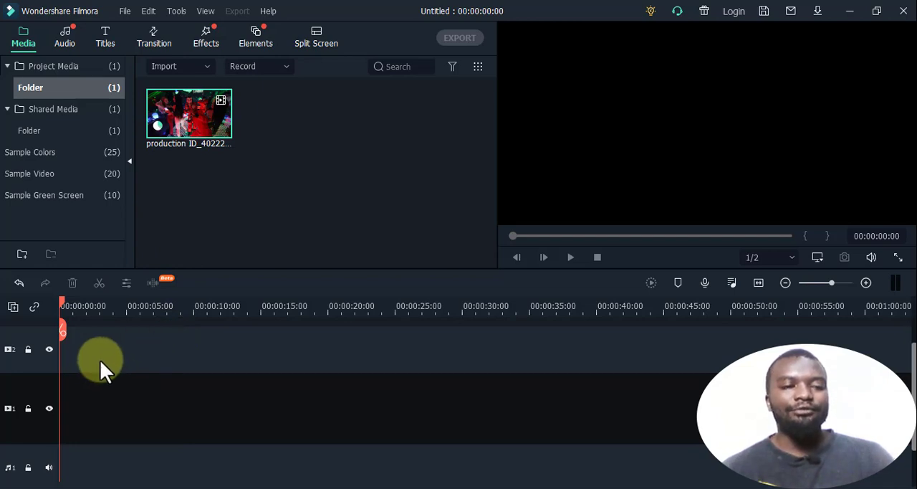
- Add three more video tracks to the timeline
{"action": "left_click", "coordinate": [12, 307]}
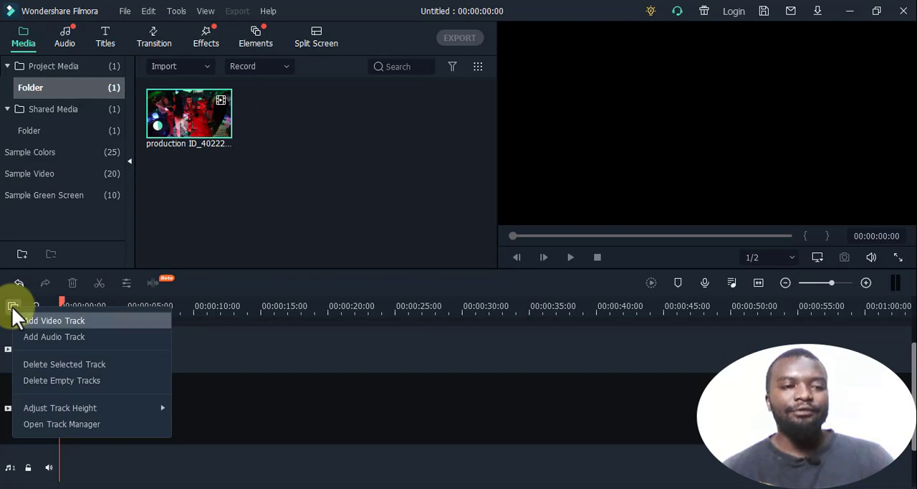
{"action": "left_click", "coordinate": [229, 281]}
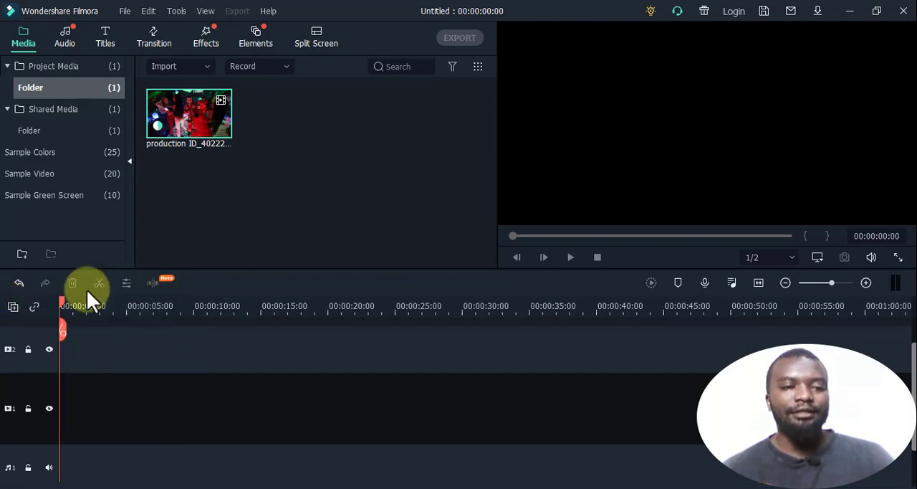
{"action": "left_click", "coordinate": [12, 306]}
{"action": "left_click", "coordinate": [45, 320]}
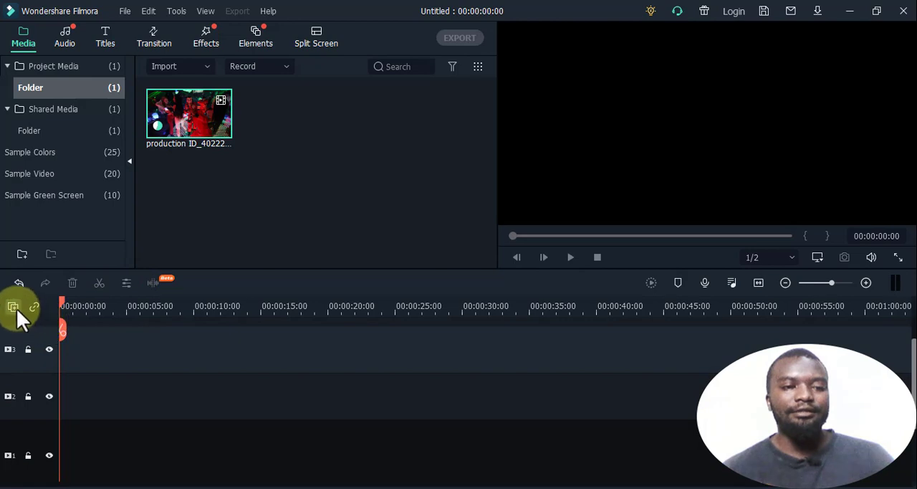
{"action": "left_click", "coordinate": [17, 308]}
{"action": "left_click", "coordinate": [46, 320]}
{"action": "left_click", "coordinate": [12, 308]}
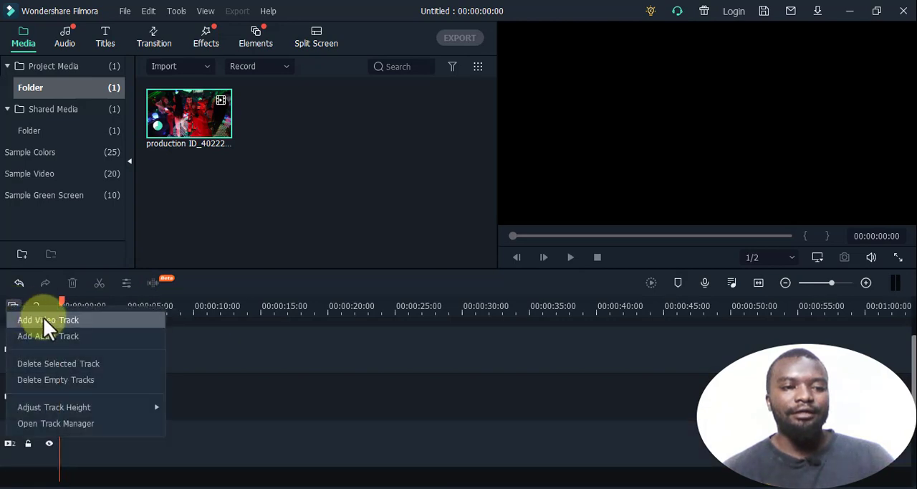
{"action": "left_click", "coordinate": [44, 320]}
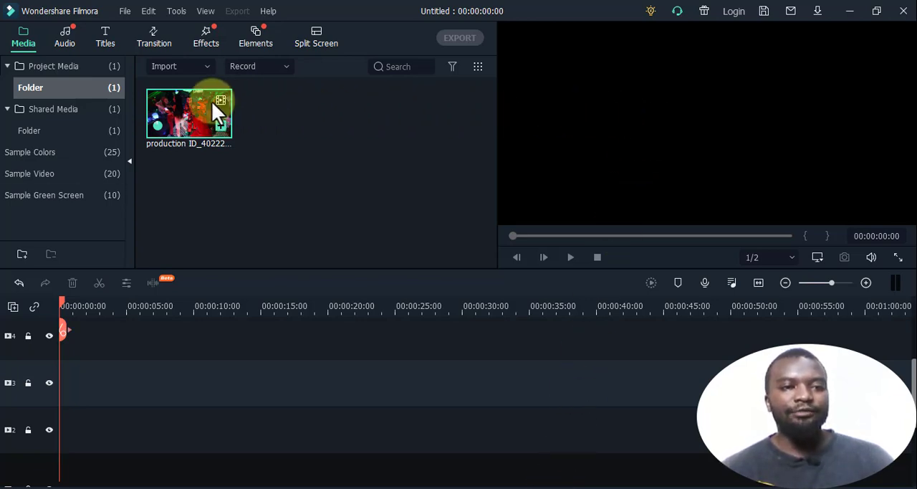
- Place the imported dance clip on video track 2 and dismiss the resolution and frame rate prompt
{"action": "left_click_drag", "start_coordinate": [174, 121], "coordinate": [81, 422]}
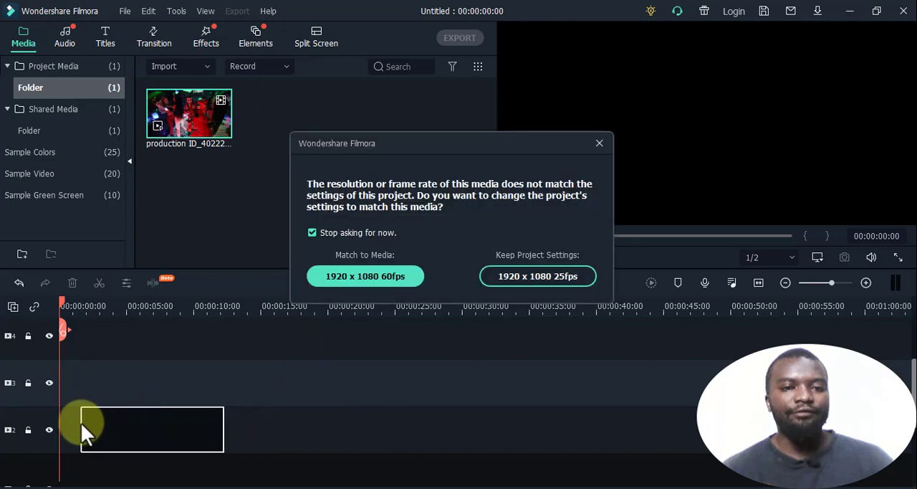
{"action": "left_click", "coordinate": [599, 144]}
{"action": "left_click_drag", "start_coordinate": [186, 414], "coordinate": [165, 425]}
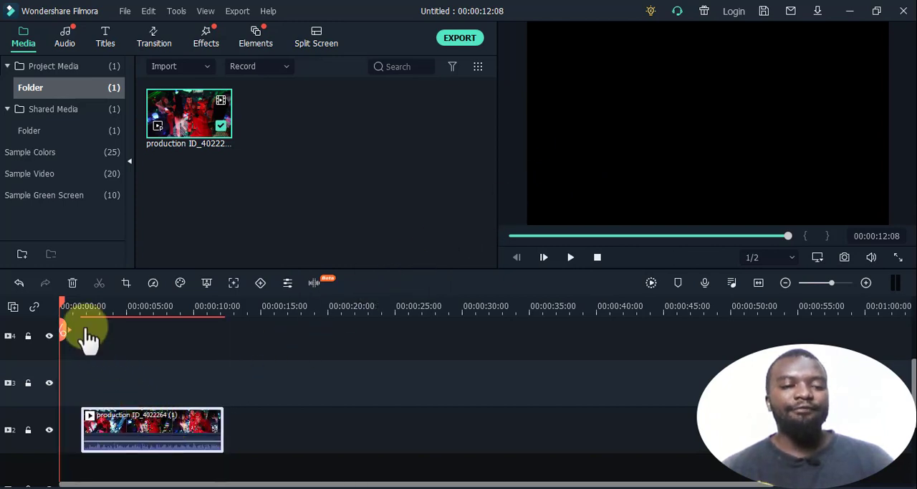
- Motion-track the masked person in red from 00:00:01:22, using a small square tracking box over the chin and chest, and apply it
{"action": "left_click_drag", "start_coordinate": [62, 300], "coordinate": [84, 302]}
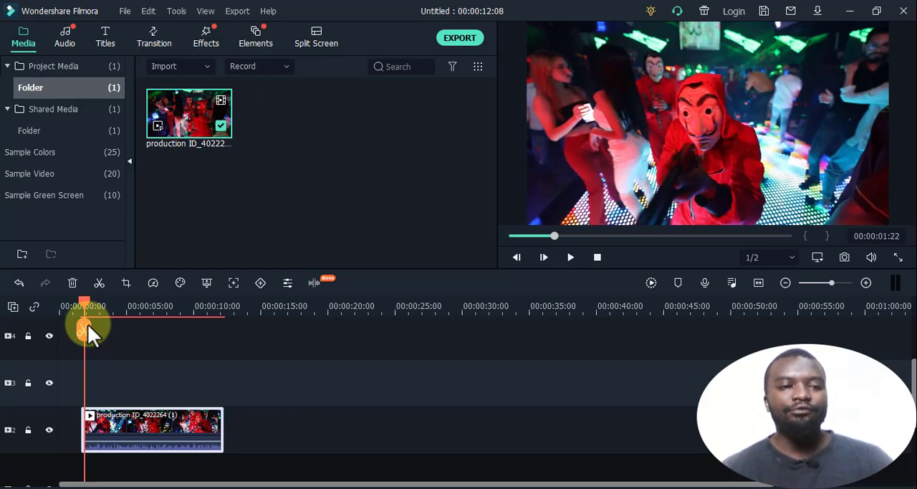
{"action": "left_click", "coordinate": [235, 284]}
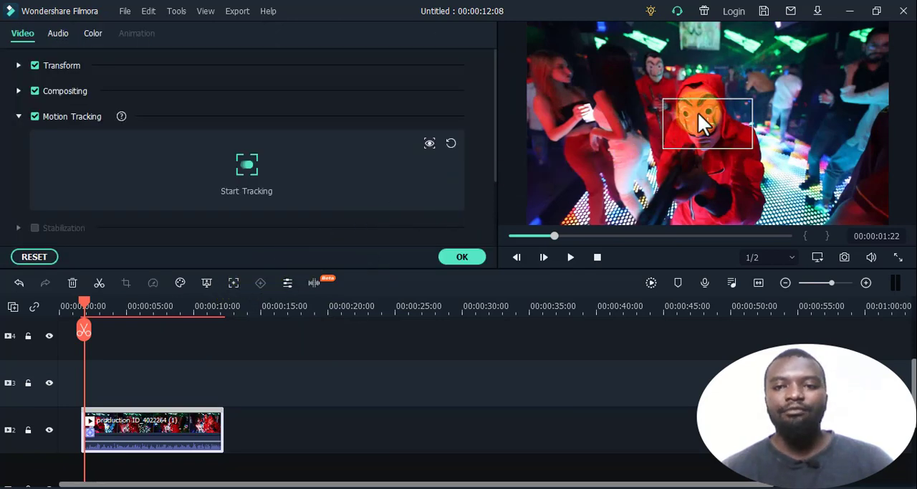
{"action": "left_click_drag", "start_coordinate": [698, 113], "coordinate": [731, 154]}
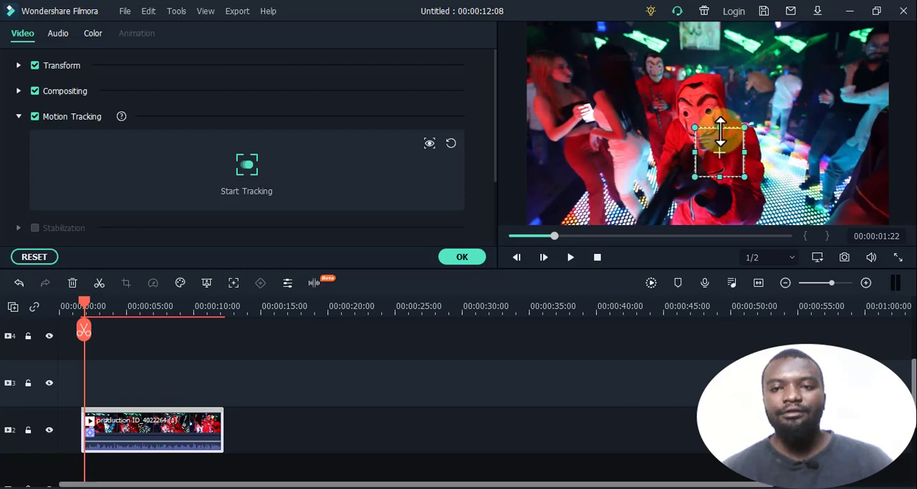
{"action": "left_click", "coordinate": [258, 169]}
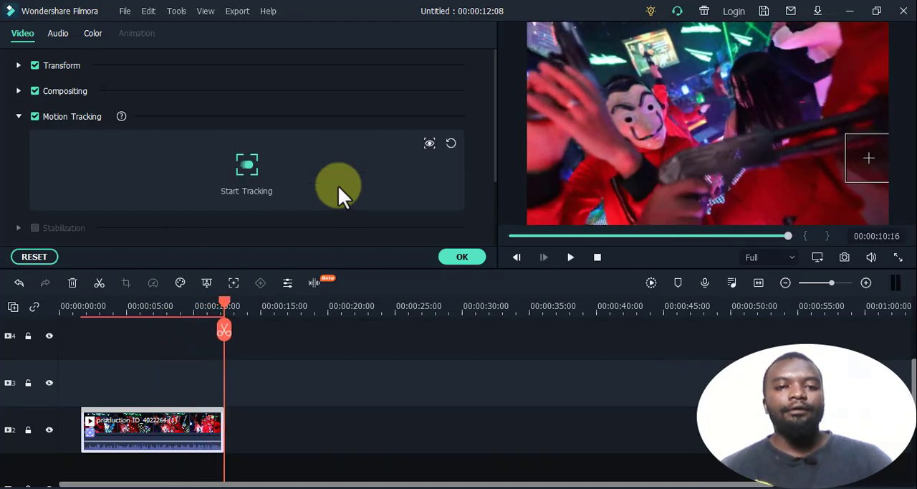
{"action": "left_click", "coordinate": [458, 258]}
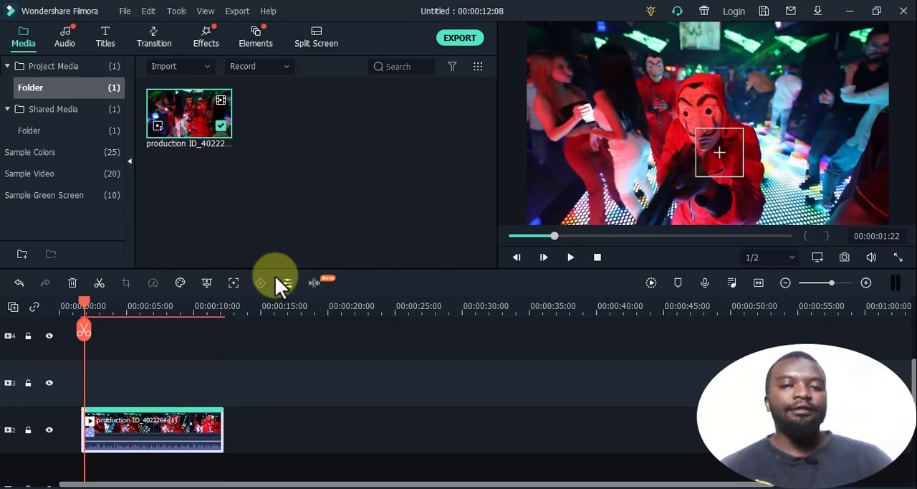
- Add the Callout 2 title to video track 3 above the dance clip, starting at 00:00:01:22
{"action": "left_click", "coordinate": [106, 43]}
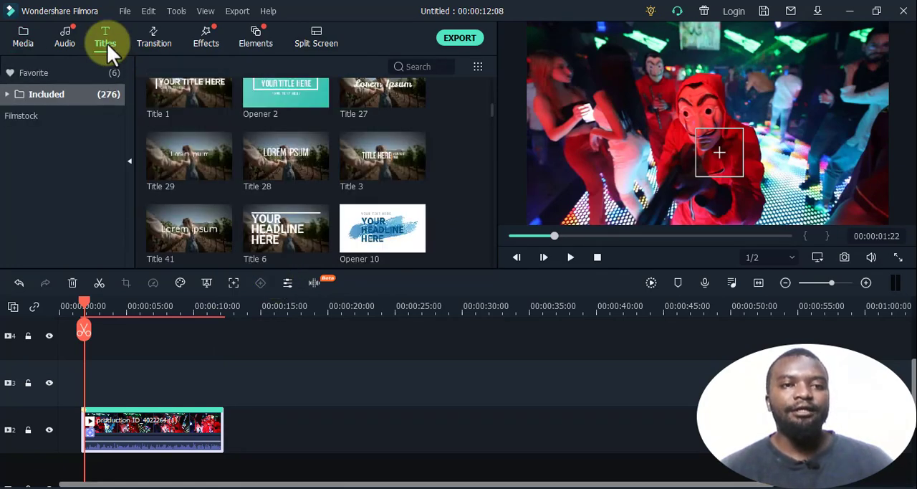
{"action": "left_click", "coordinate": [7, 97]}
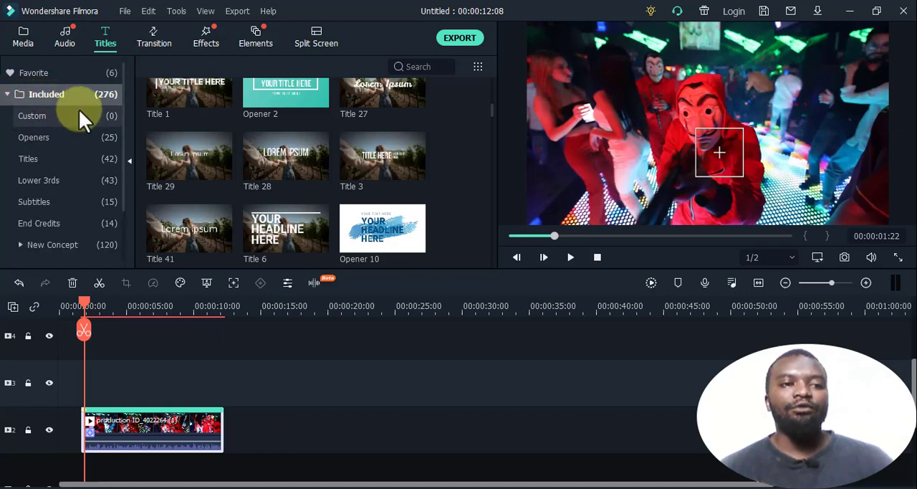
{"action": "scroll", "coordinate": [225, 161], "scroll_direction": "down", "scroll_amount": 3}
{"action": "scroll", "coordinate": [225, 160], "scroll_direction": "down", "scroll_amount": 5}
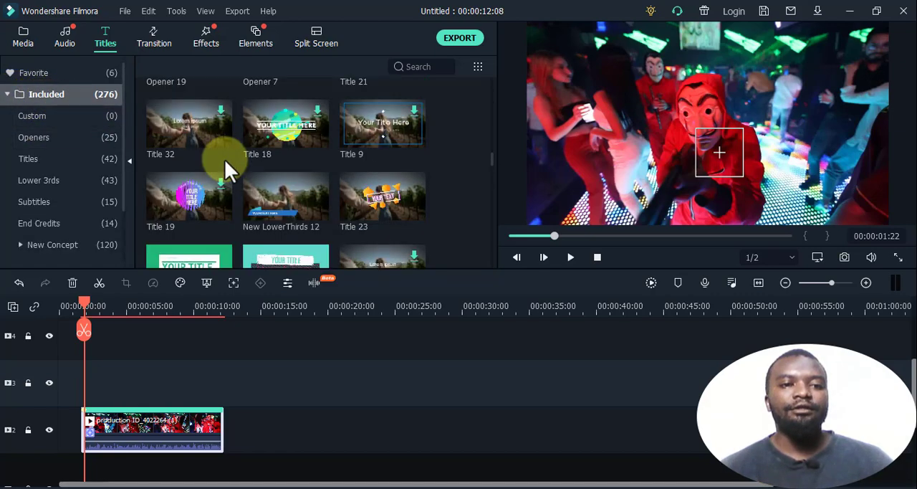
{"action": "left_click", "coordinate": [68, 123]}
{"action": "left_click", "coordinate": [65, 98]}
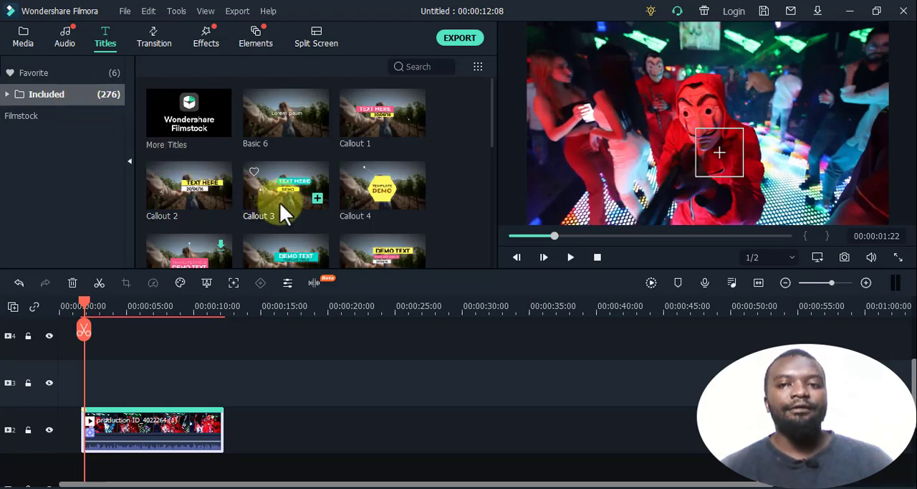
{"action": "left_click_drag", "start_coordinate": [191, 185], "coordinate": [94, 374]}
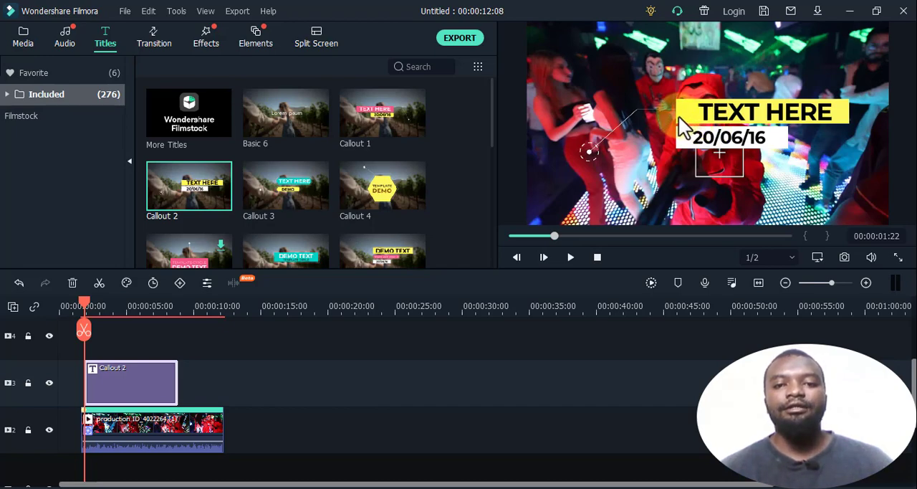
- Scale the Callout 2 title group to 52.17% and position it at X 112.0, Y 69.0
{"action": "double_click", "coordinate": [679, 116]}
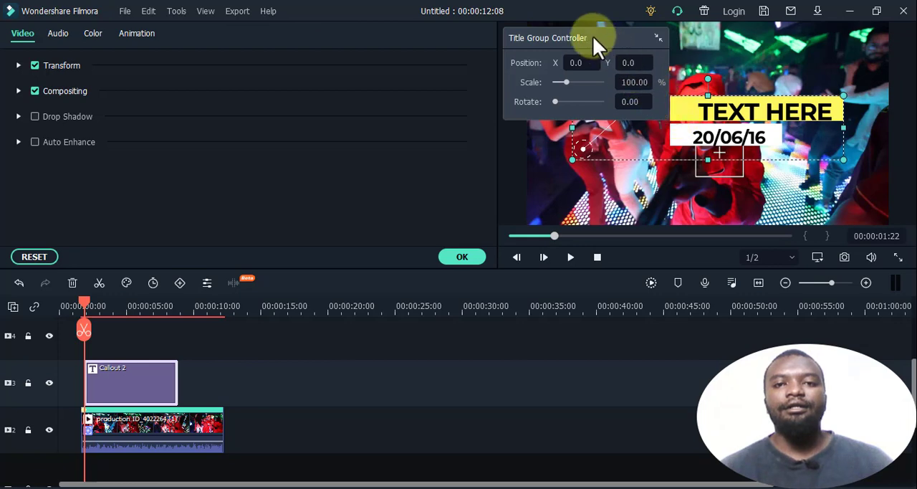
{"action": "left_click_drag", "start_coordinate": [592, 36], "coordinate": [326, 71]}
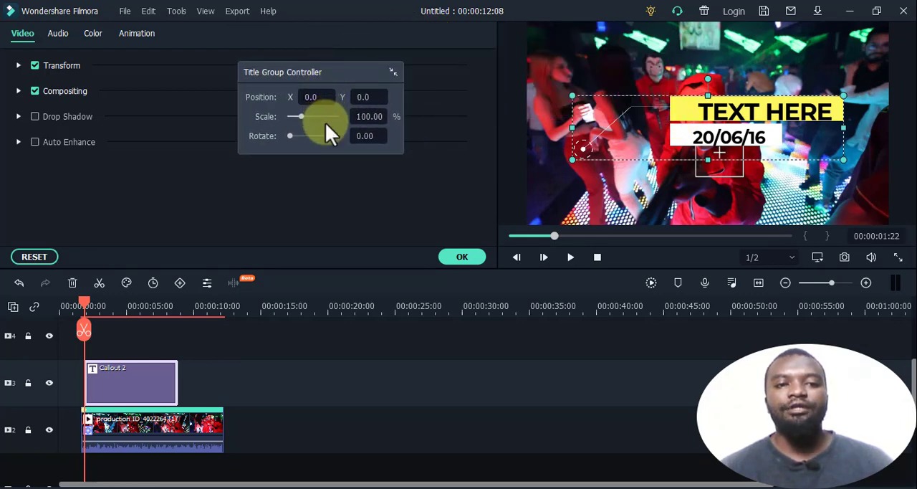
{"action": "left_click_drag", "start_coordinate": [300, 116], "coordinate": [296, 117]}
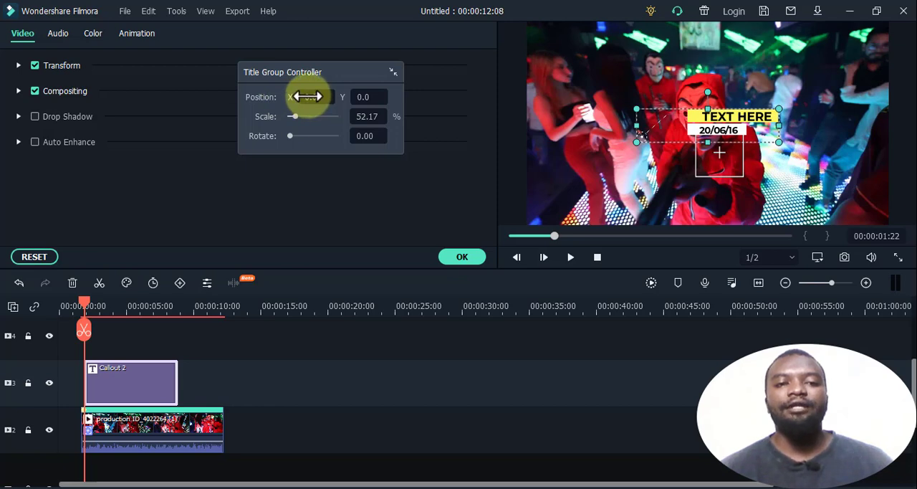
{"action": "left_click_drag", "start_coordinate": [308, 96], "coordinate": [311, 96]}
{"action": "mouse_move", "coordinate": [462, 244]}
{"action": "left_mouse_down"}
{"action": "mouse_move", "coordinate": [460, 256]}
{"action": "mouse_move", "coordinate": [471, 201]}
{"action": "mouse_move", "coordinate": [432, 212]}
{"action": "mouse_move", "coordinate": [462, 256]}
{"action": "mouse_move", "coordinate": [476, 243]}
{"action": "mouse_move", "coordinate": [426, 199]}
{"action": "mouse_move", "coordinate": [456, 240]}
{"action": "mouse_move", "coordinate": [473, 241]}
{"action": "mouse_move", "coordinate": [463, 256]}
{"action": "mouse_move", "coordinate": [462, 246]}
{"action": "left_mouse_up"}
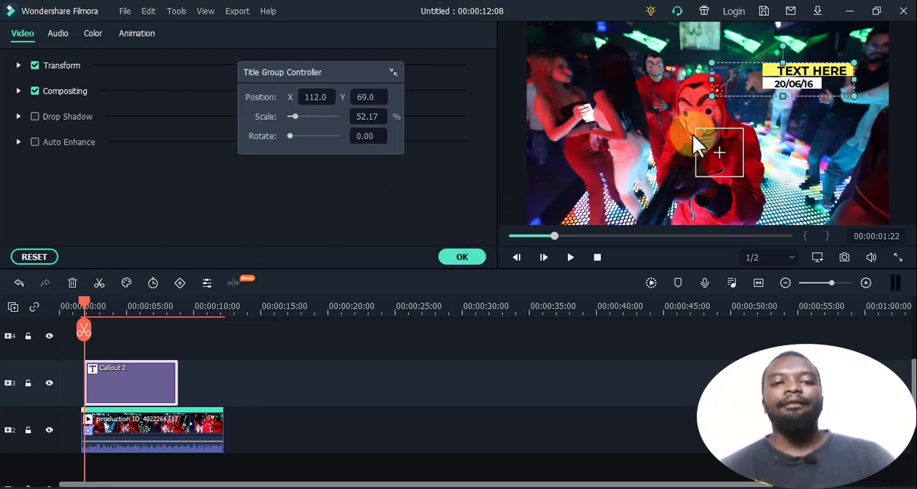
- Replace the callout's "TEXT HERE" headline with the tracked person's name and apply the change
{"action": "double_click", "coordinate": [814, 66]}
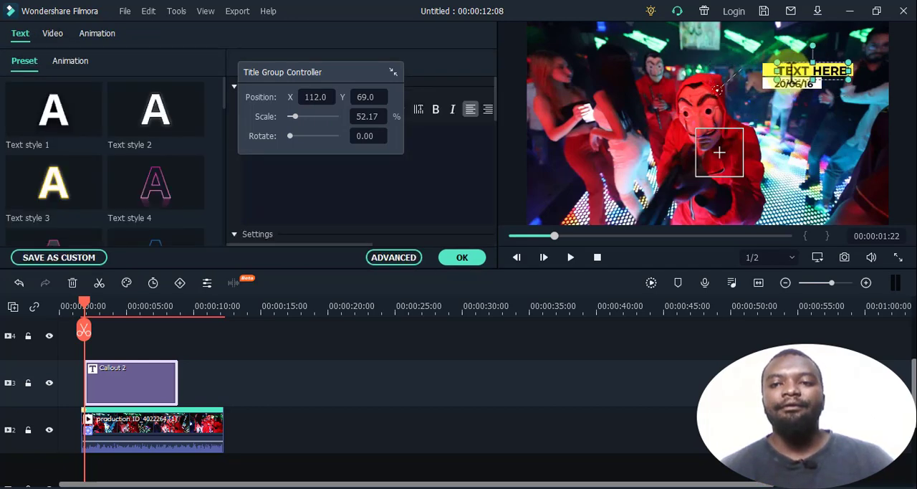
{"action": "left_click_drag", "start_coordinate": [342, 71], "coordinate": [654, 167]}
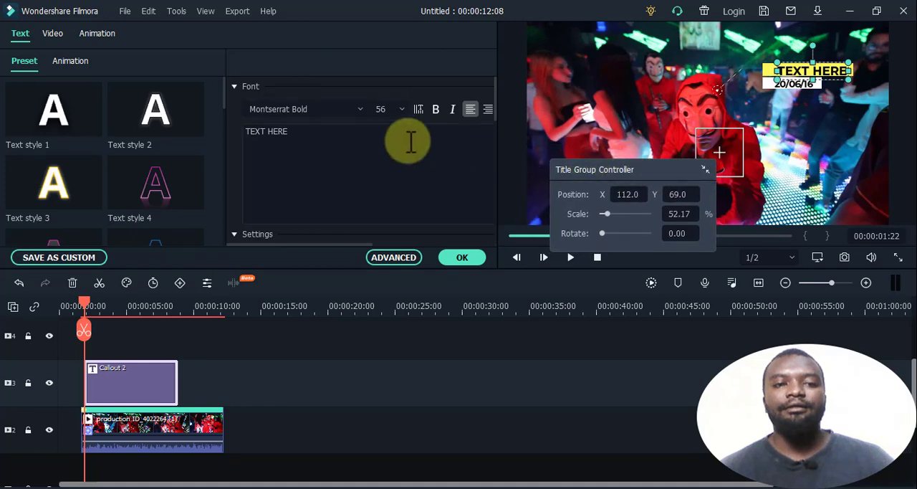
{"action": "left_click_drag", "start_coordinate": [409, 139], "coordinate": [241, 119]}
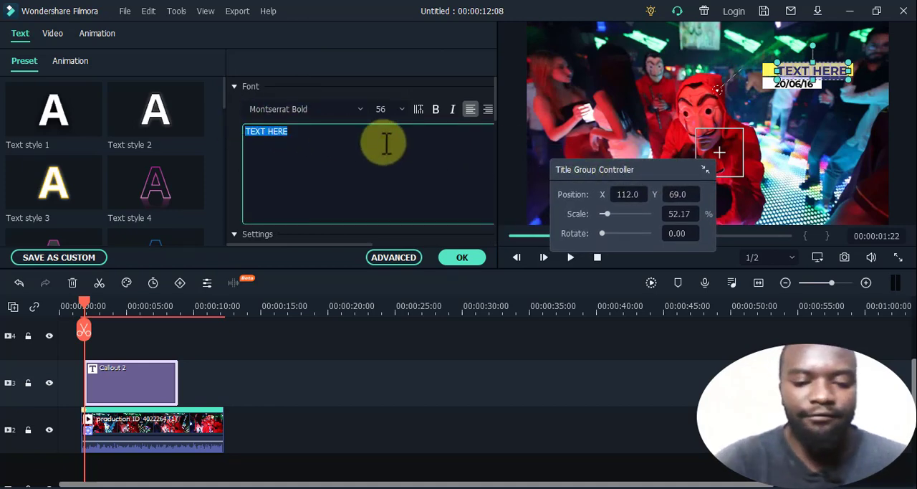
{"action": "type", "text": "Kevo"}
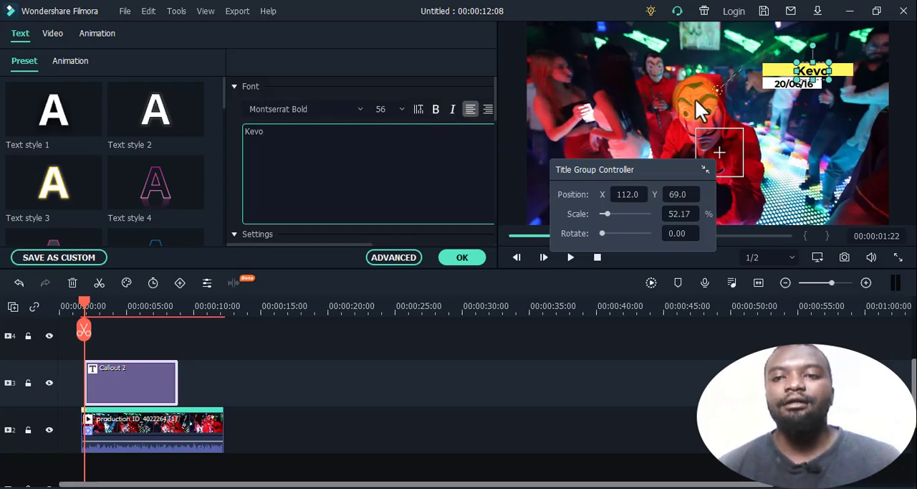
{"action": "left_click", "coordinate": [810, 83]}
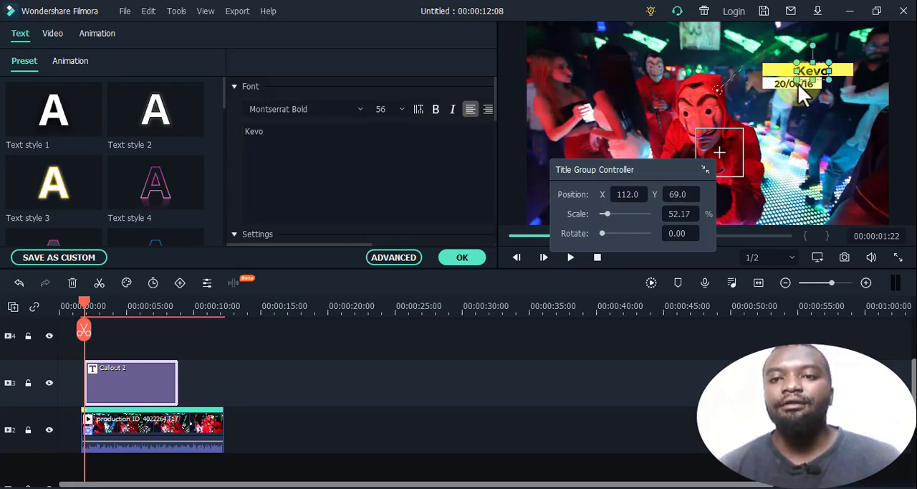
{"action": "left_click", "coordinate": [463, 260]}
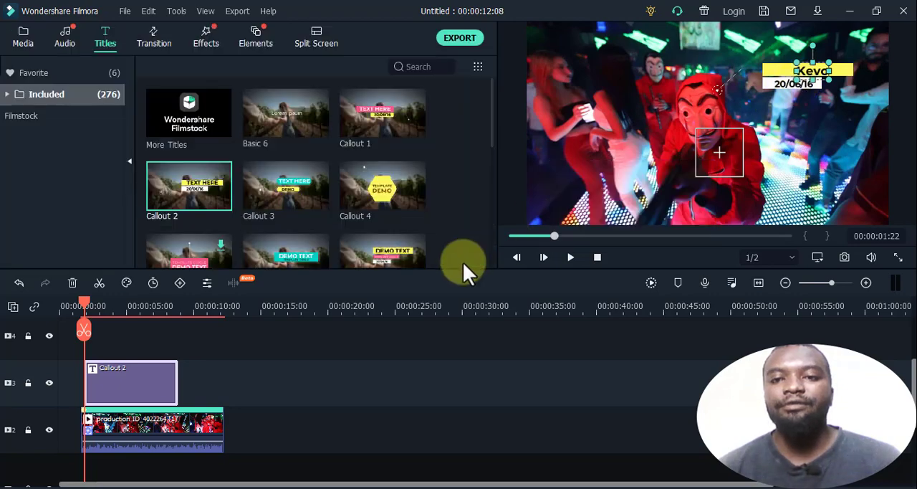
- Replace the date line of the Callout 2 title with "Going for the kill"
{"action": "double_click", "coordinate": [785, 82]}
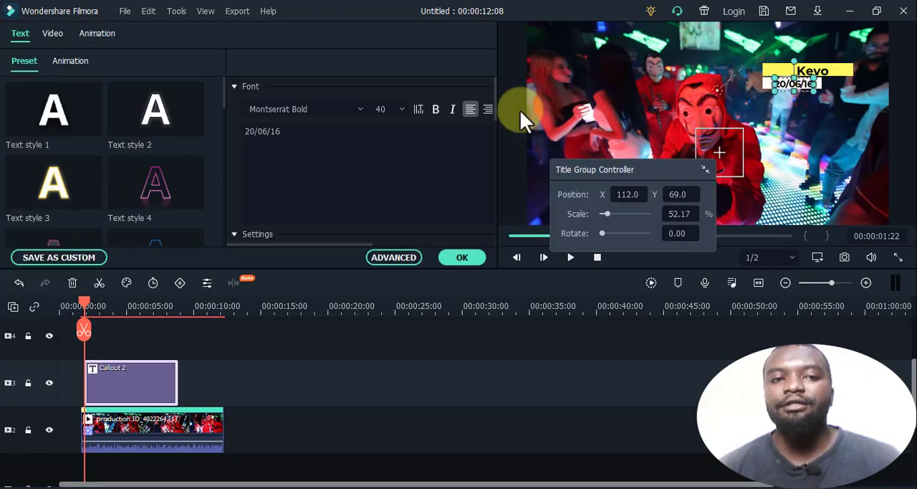
{"action": "left_click_drag", "start_coordinate": [303, 133], "coordinate": [231, 131]}
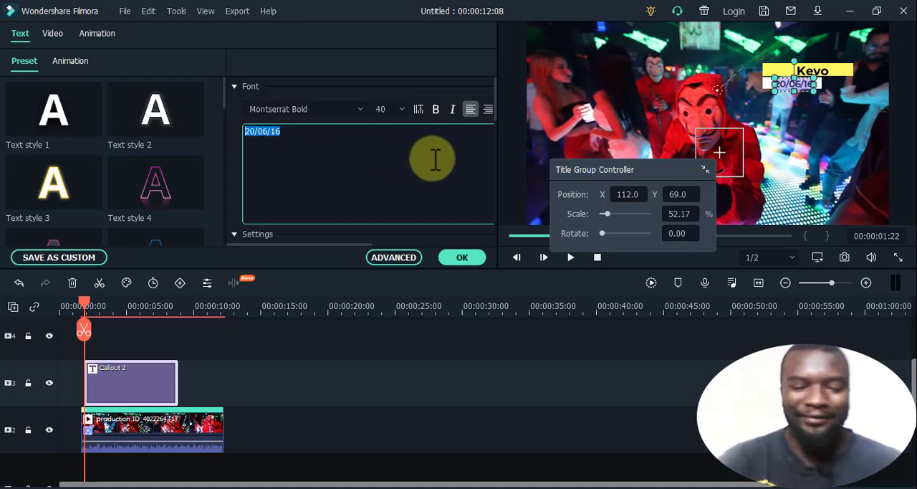
{"action": "type", "text": "G"}
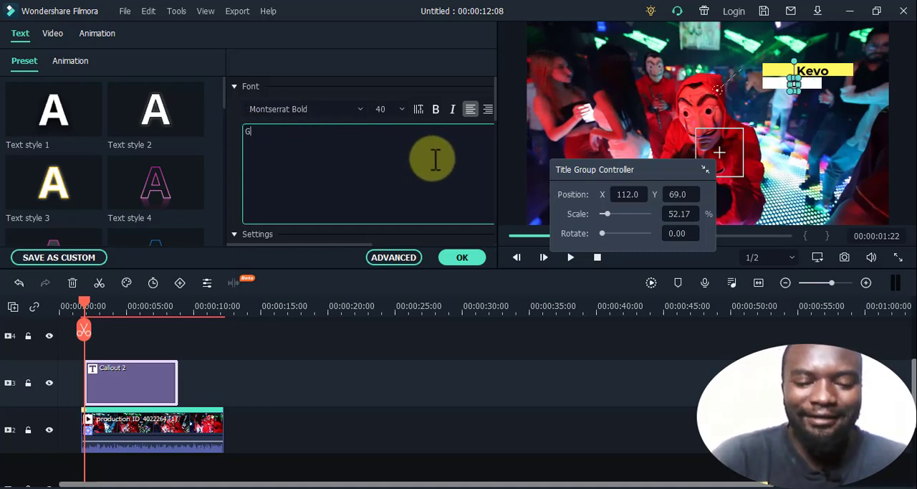
{"action": "type", "text": "oing "}
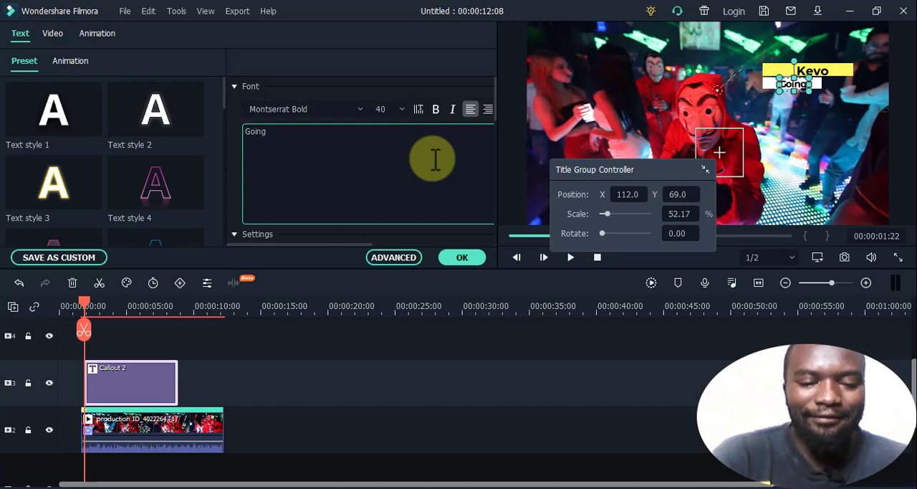
{"action": "type", "text": "for"}
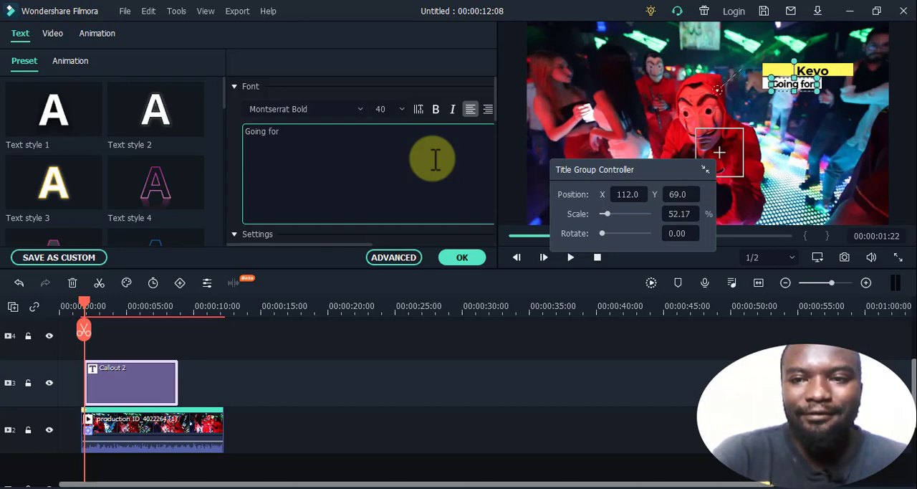
{"action": "type", "text": " the"}
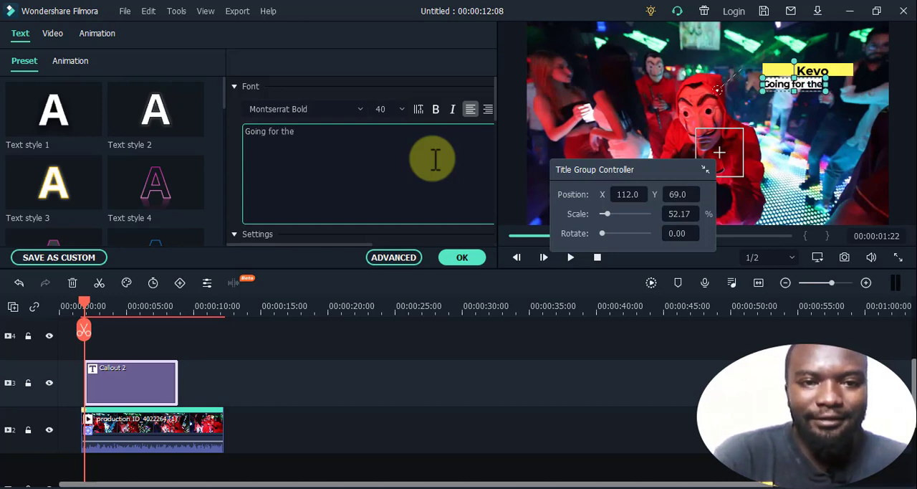
{"action": "type", "text": " k"}
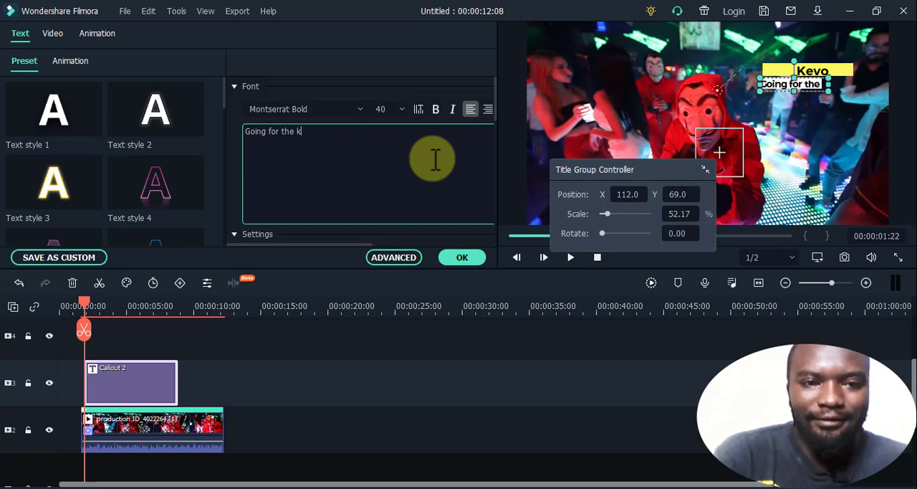
{"action": "type", "text": "ill"}
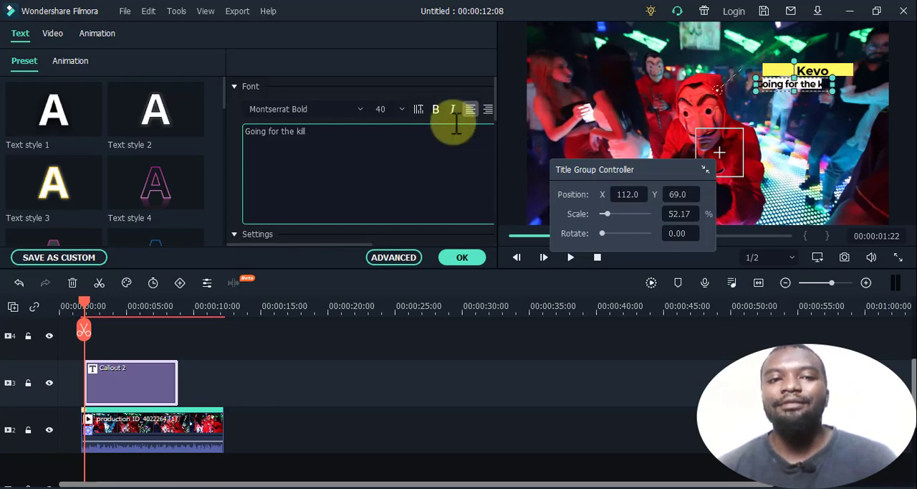
- Set the "Going for the kill" line to font size 32, nudge it to fit inside its white bar, and apply the change
{"action": "left_click_drag", "start_coordinate": [308, 131], "coordinate": [234, 119]}
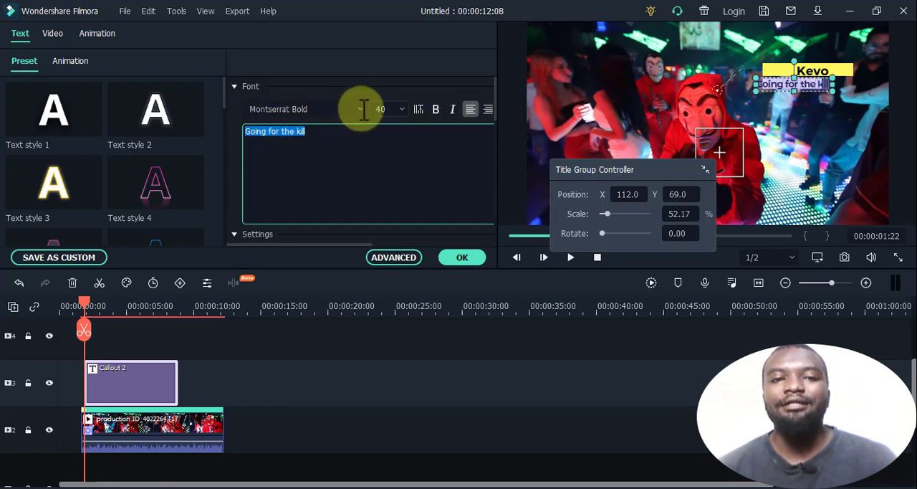
{"action": "left_click", "coordinate": [401, 109]}
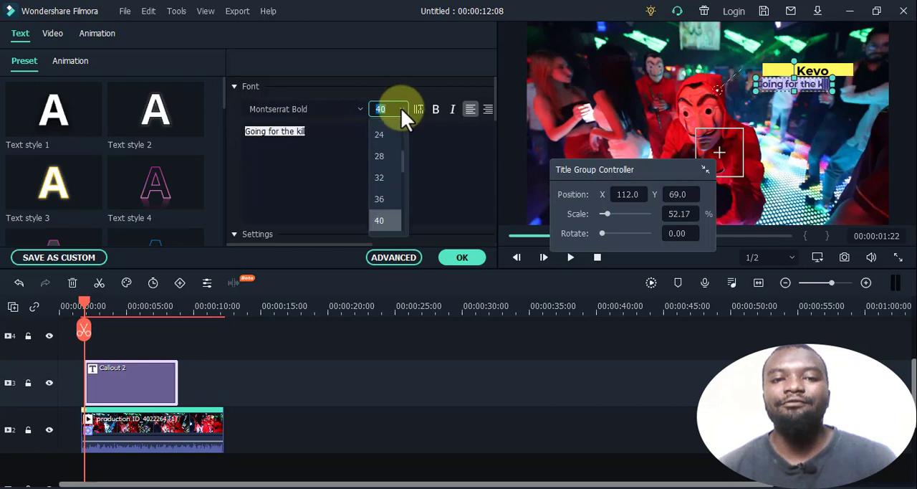
{"action": "left_click", "coordinate": [379, 177]}
{"action": "left_click_drag", "start_coordinate": [825, 92], "coordinate": [819, 91]}
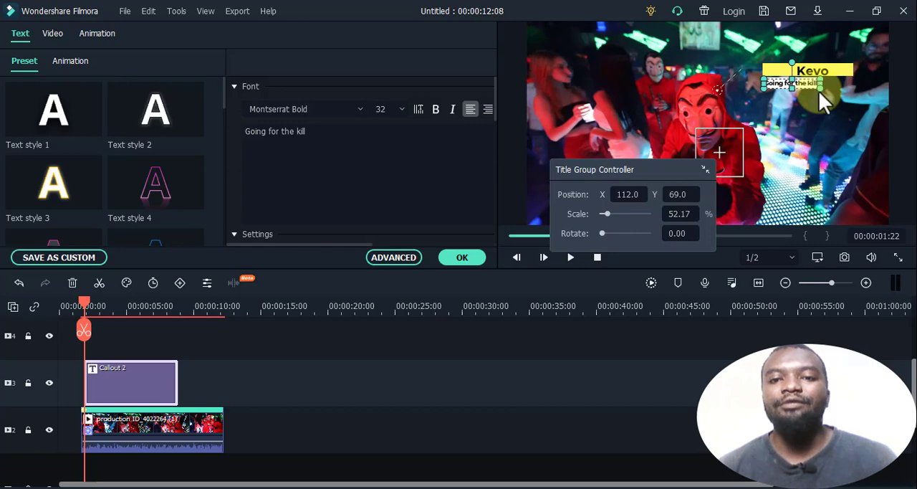
{"action": "left_click", "coordinate": [462, 258]}
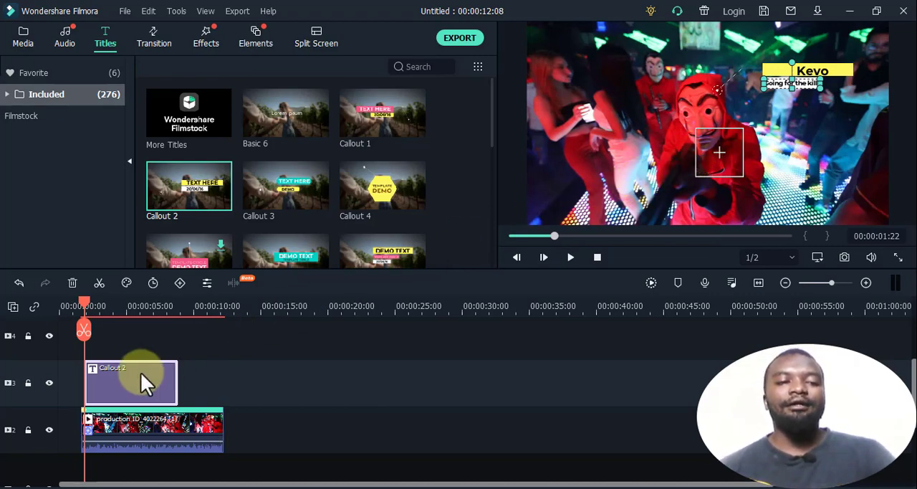
- Briefly preview the callout, move the playhead to 00:00:02:05, and link Callout 2 to the dance clip's motion tracking
{"action": "key", "text": "space"}
{"action": "key", "text": "space"}
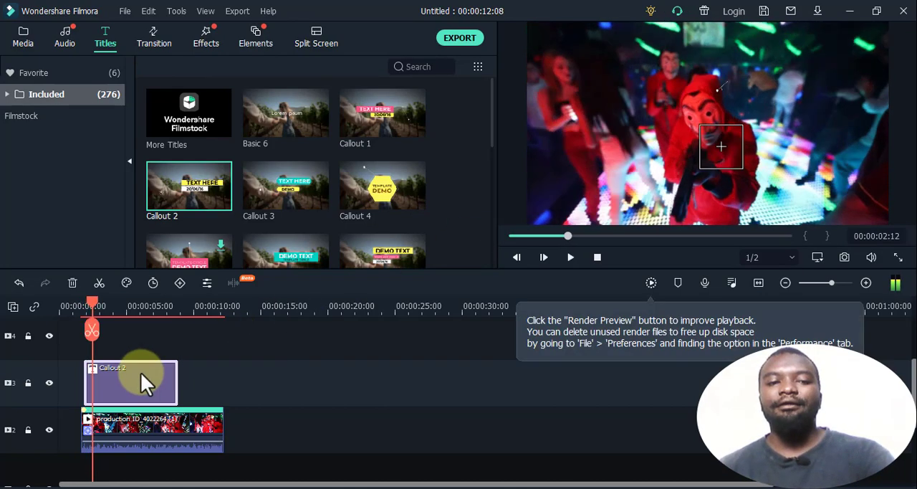
{"action": "left_click_drag", "start_coordinate": [92, 300], "coordinate": [89, 306]}
{"action": "left_click", "coordinate": [134, 437]}
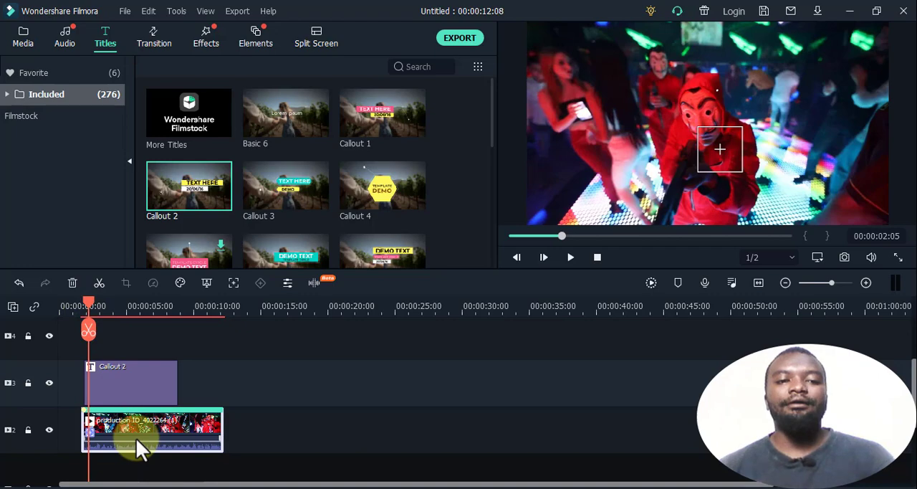
{"action": "left_click", "coordinate": [235, 282]}
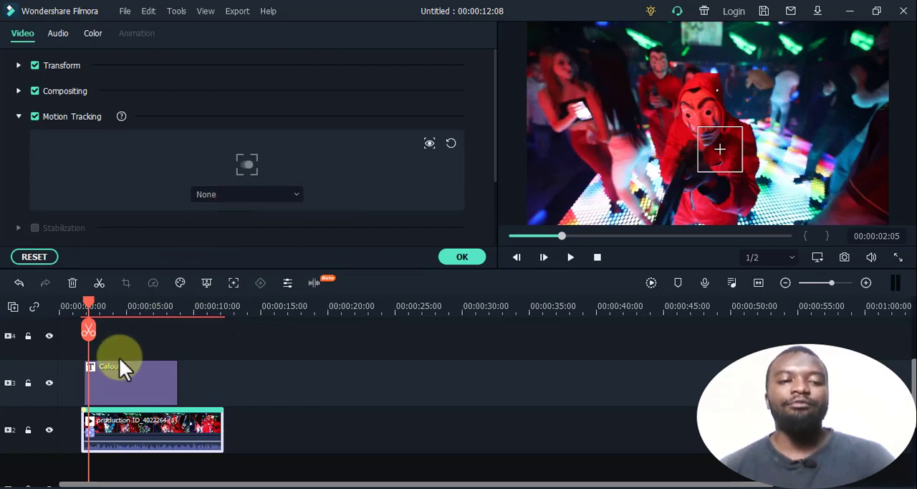
{"action": "left_click", "coordinate": [285, 194]}
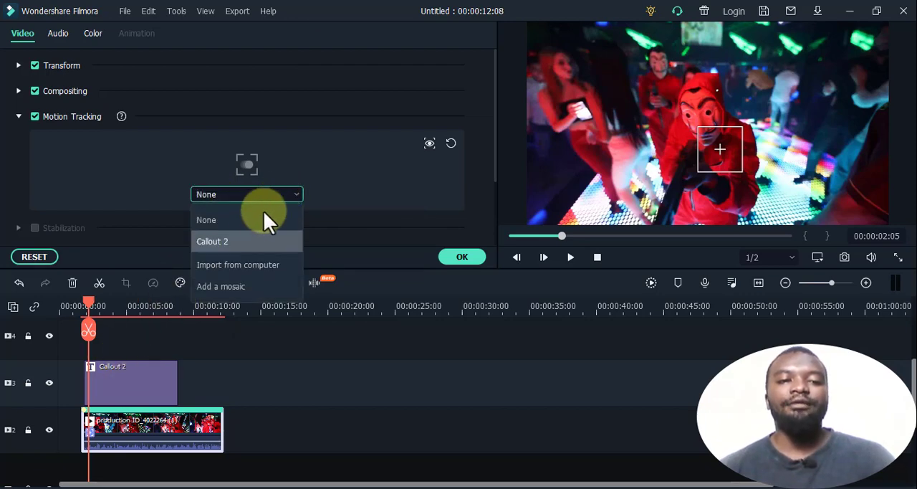
{"action": "left_click", "coordinate": [236, 242]}
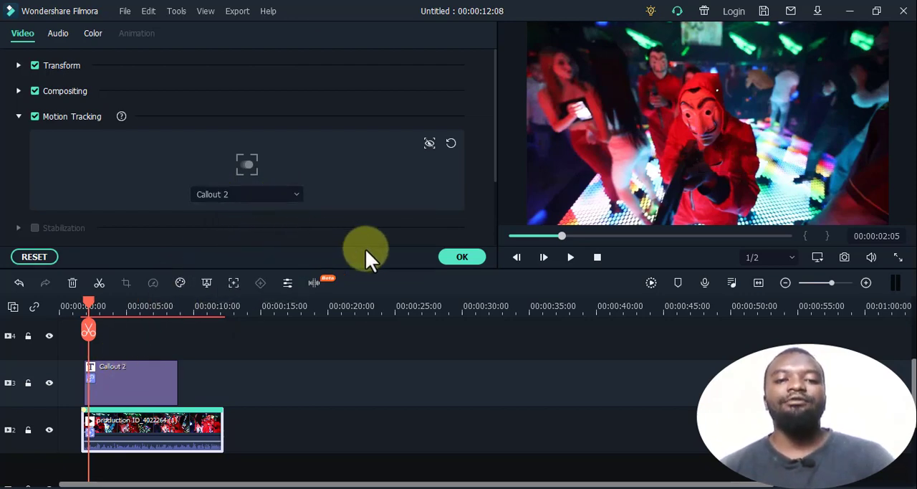
{"action": "left_click", "coordinate": [460, 257]}
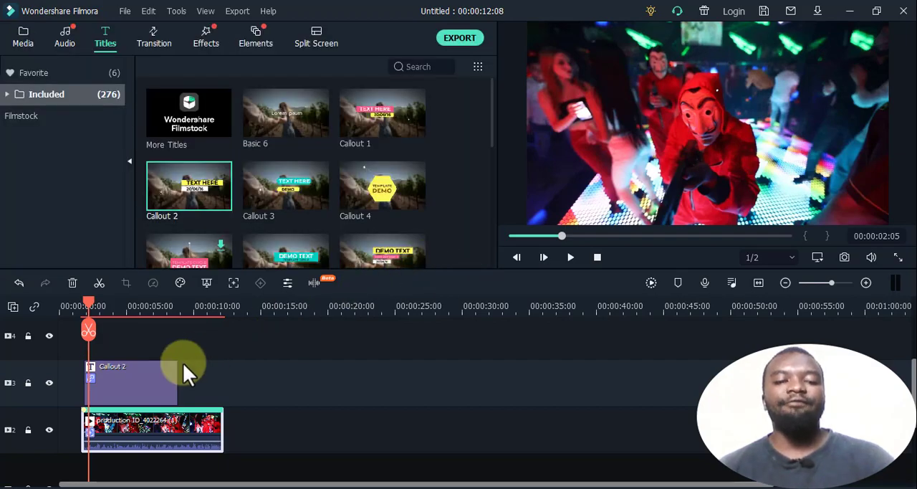
- Play back the tracked callout to 00:00:10:08 and extend the Callout 2 title almost to the end of the dance clip
{"action": "key", "text": "space"}
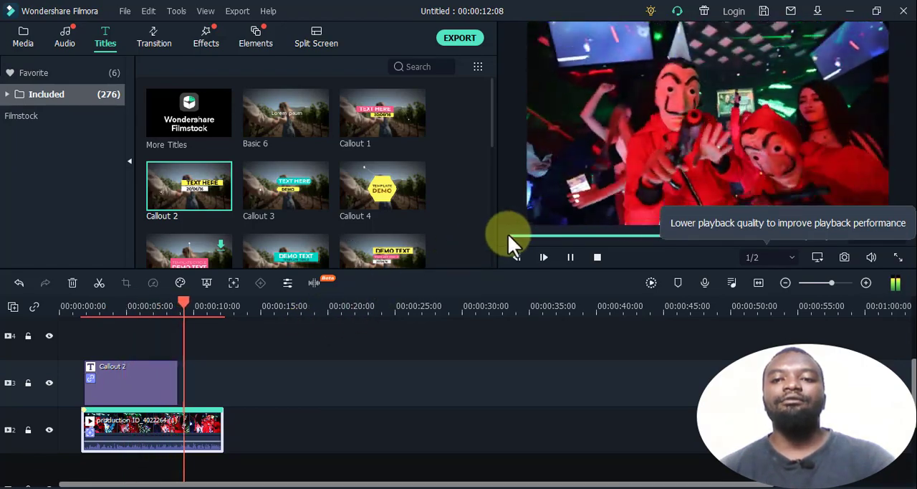
{"action": "key", "text": "space"}
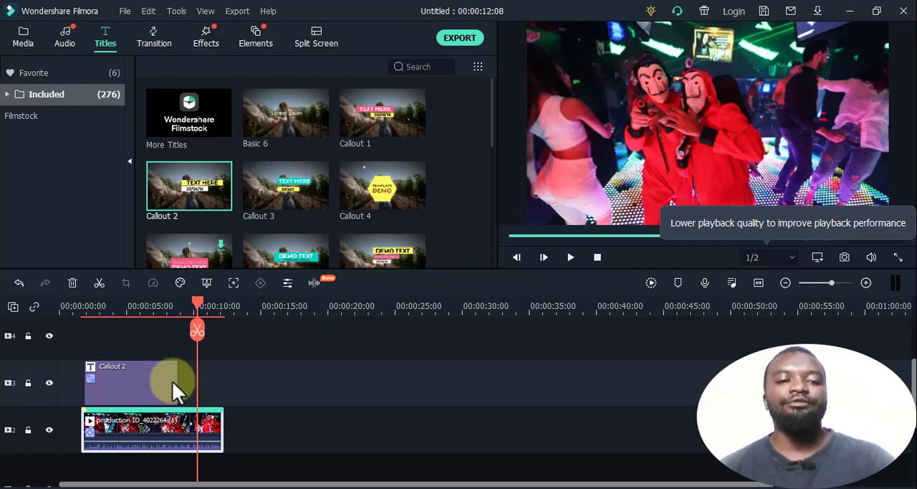
{"action": "left_click_drag", "start_coordinate": [177, 380], "coordinate": [219, 383]}
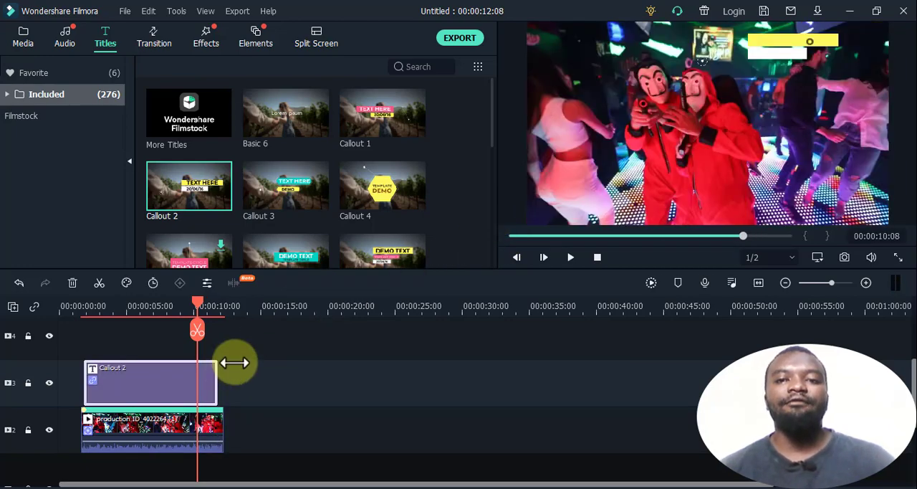
- Reposition the Callout 2 title group to X 123.0, Y 4.0 so its pointer meets the tracked person's head, and apply the change
{"action": "left_click", "coordinate": [137, 416]}
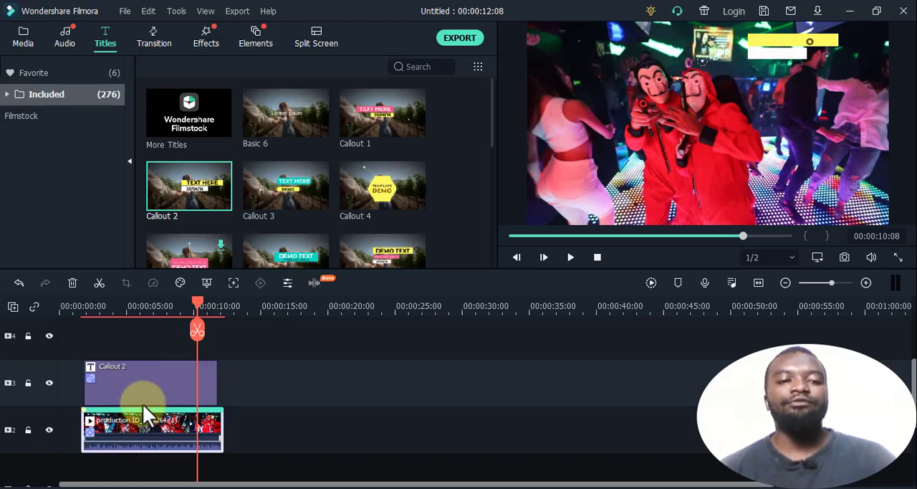
{"action": "left_click", "coordinate": [148, 391]}
{"action": "double_click", "coordinate": [148, 390]}
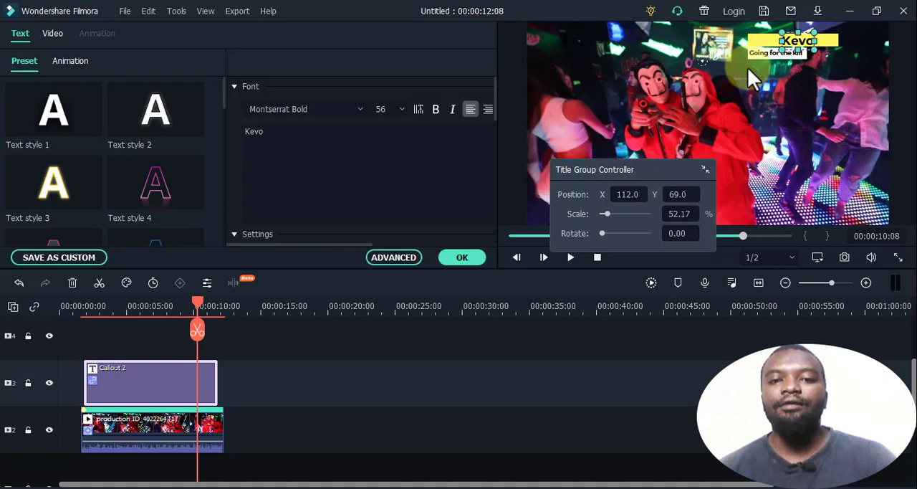
{"action": "left_click_drag", "start_coordinate": [640, 171], "coordinate": [508, 101]}
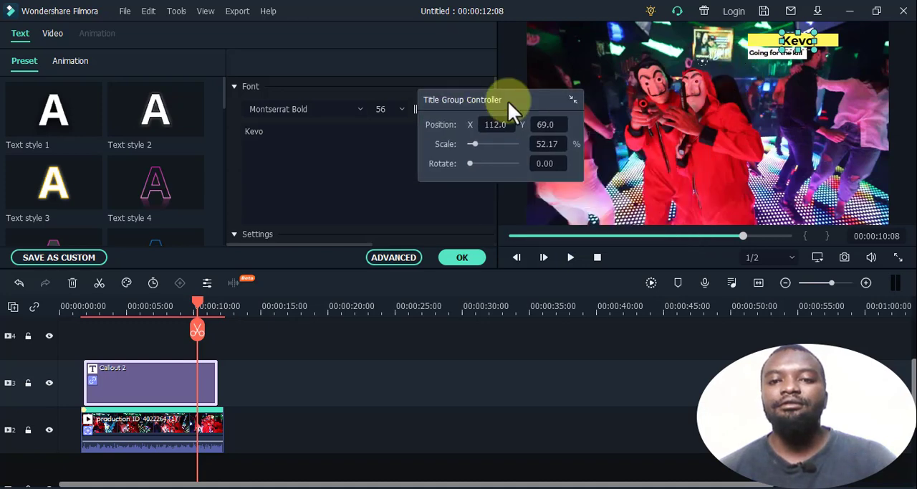
{"action": "left_click_drag", "start_coordinate": [477, 146], "coordinate": [479, 146]}
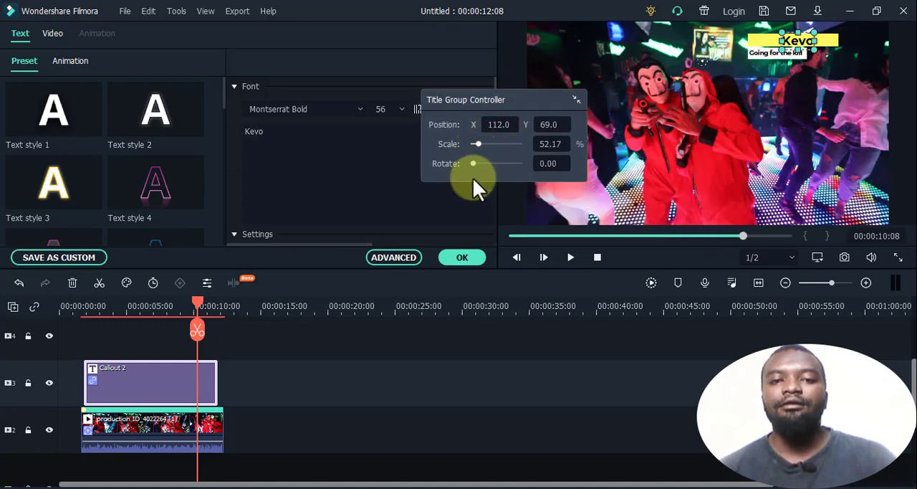
{"action": "key", "text": "Right"}
{"action": "key", "text": "Right"}
{"action": "key", "text": "Right"}
{"action": "key", "text": "Right"}
{"action": "key", "text": "Left"}
{"action": "key", "text": "Left"}
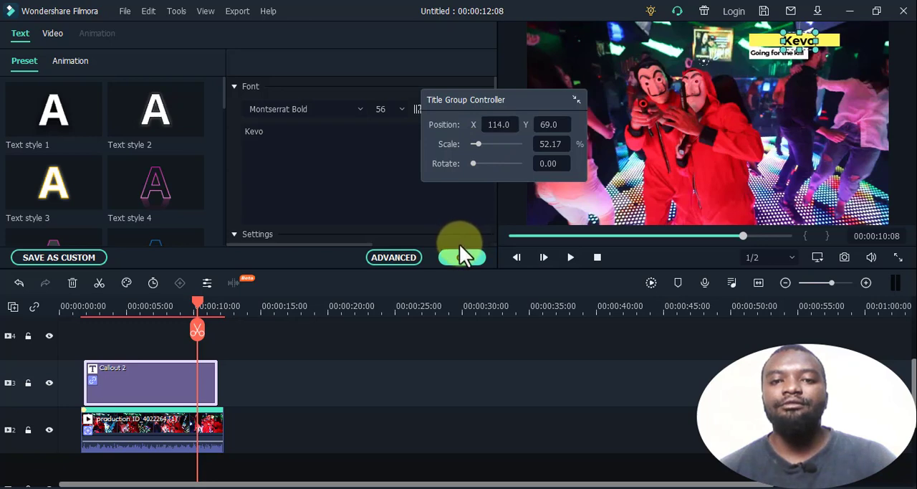
{"action": "key", "text": "Up"}
{"action": "key", "text": "Up"}
{"action": "key", "text": "Up"}
{"action": "key", "text": "Up"}
{"action": "key", "text": "Up"}
{"action": "key", "text": "Up"}
{"action": "key", "text": "Up"}
{"action": "key", "text": "Up"}
{"action": "key", "text": "Up"}
{"action": "key", "text": "Up"}
{"action": "key", "text": "Up"}
{"action": "key", "text": "Up"}
{"action": "key", "text": "Up"}
{"action": "key", "text": "Up"}
{"action": "key", "text": "Up"}
{"action": "key", "text": "Up"}
{"action": "key", "text": "Up"}
{"action": "key", "text": "Up"}
{"action": "key", "text": "Up"}
{"action": "key", "text": "Up"}
{"action": "key", "text": "Down"}
{"action": "key", "text": "Down"}
{"action": "key", "text": "Down"}
{"action": "key", "text": "Down"}
{"action": "key", "text": "Down"}
{"action": "key", "text": "Down"}
{"action": "key", "text": "Down"}
{"action": "key", "text": "Down"}
{"action": "key", "text": "Down"}
{"action": "key", "text": "Down"}
{"action": "key", "text": "Down"}
{"action": "key", "text": "Down"}
{"action": "key", "text": "Down"}
{"action": "key", "text": "Down"}
{"action": "key", "text": "Down"}
{"action": "key", "text": "Down"}
{"action": "key", "text": "Down"}
{"action": "key", "text": "Down"}
{"action": "key", "text": "Down"}
{"action": "key", "text": "Down"}
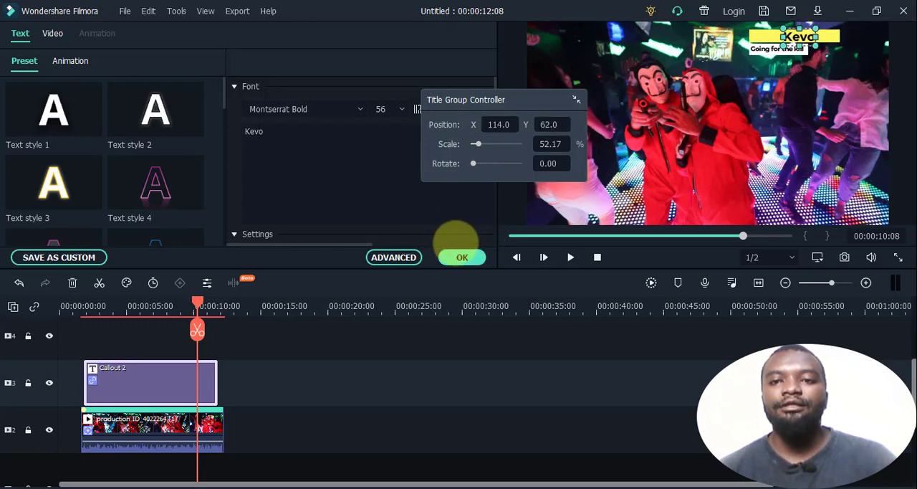
{"action": "key", "text": "Down"}
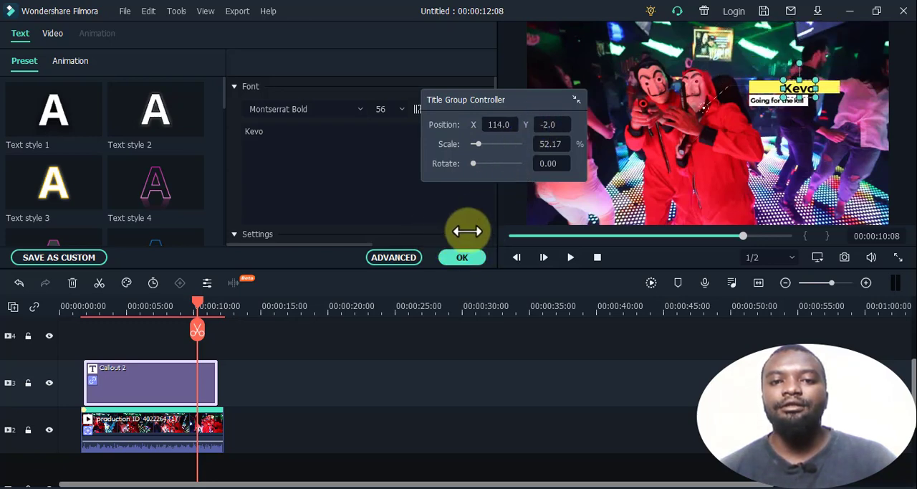
{"action": "key", "text": "Left"}
{"action": "key", "text": "Left"}
{"action": "key", "text": "Right"}
{"action": "key", "text": "Right"}
{"action": "key", "text": "Right"}
{"action": "key", "text": "Right"}
{"action": "key", "text": "Right"}
{"action": "key", "text": "Right"}
{"action": "key", "text": "Right"}
{"action": "key", "text": "Right"}
{"action": "key", "text": "Right"}
{"action": "key", "text": "Right"}
{"action": "key", "text": "Right"}
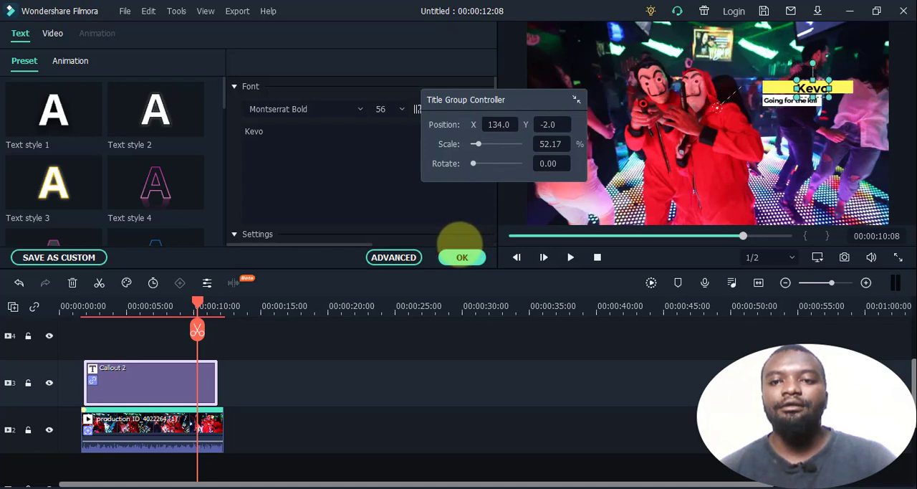
{"action": "key", "text": "Up"}
{"action": "key", "text": "Up"}
{"action": "key", "text": "Up"}
{"action": "key", "text": "Up"}
{"action": "key", "text": "Up"}
{"action": "key", "text": "Up"}
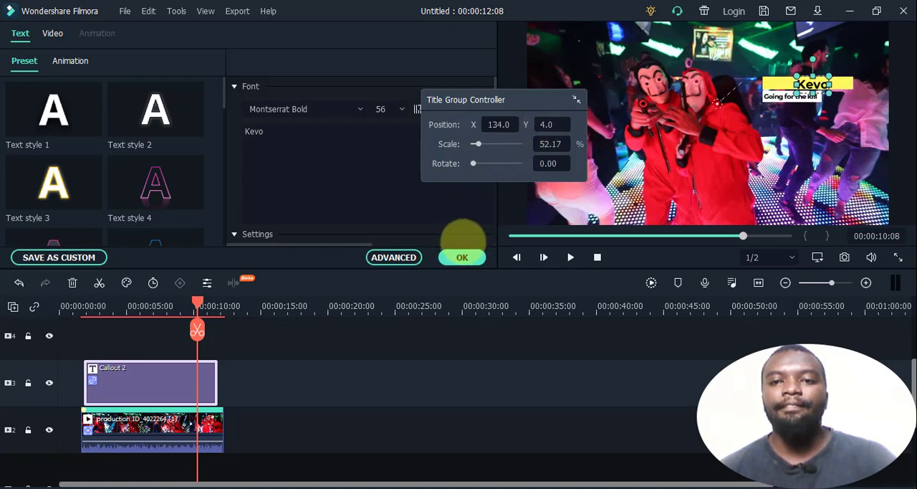
{"action": "left_click_drag", "start_coordinate": [488, 125], "coordinate": [442, 240]}
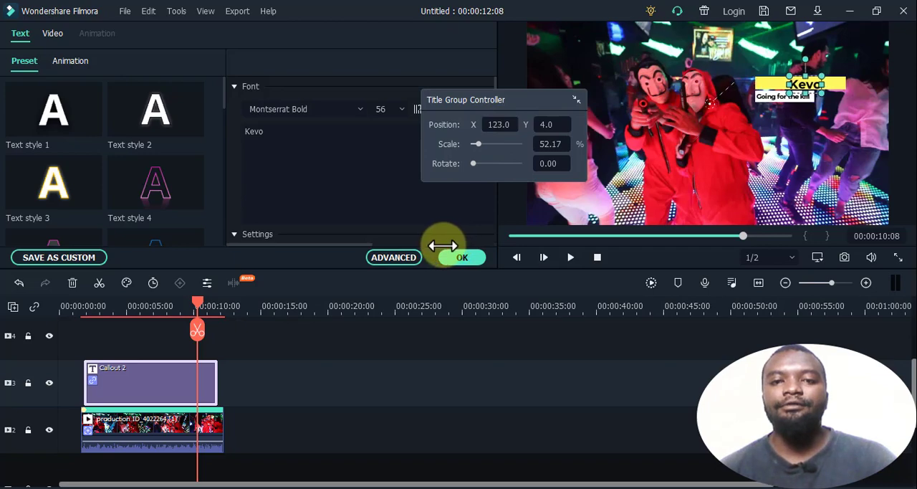
{"action": "left_click", "coordinate": [472, 253]}
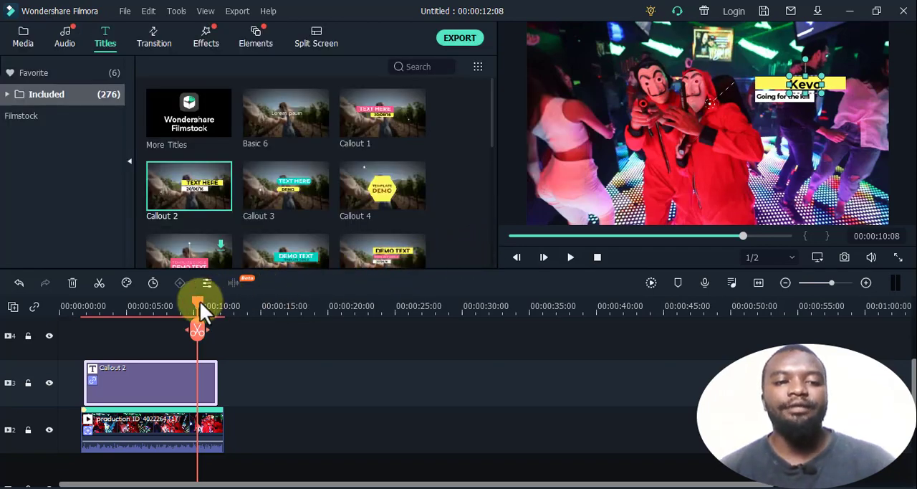
- Play back the repositioned callout from 00:00:02:13 to check the tracking, and return the playhead to 00:00:03:16
{"action": "left_click_drag", "start_coordinate": [199, 301], "coordinate": [93, 301]}
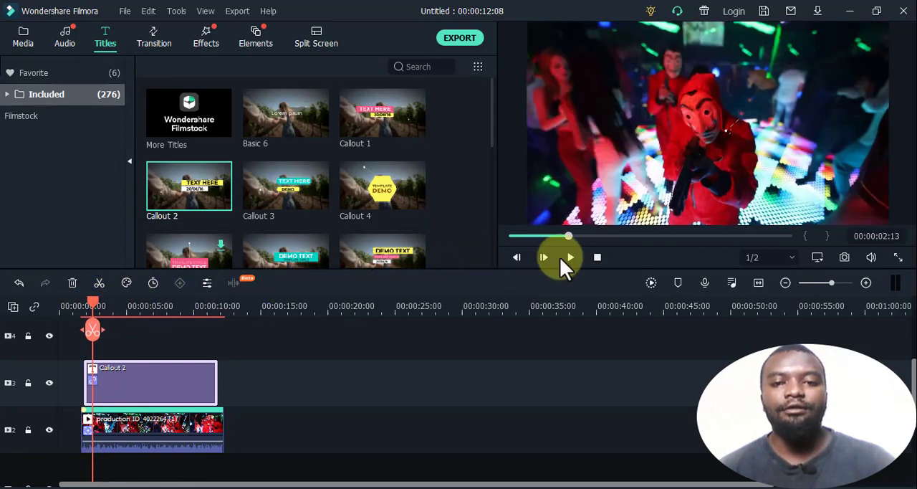
{"action": "left_click", "coordinate": [571, 256]}
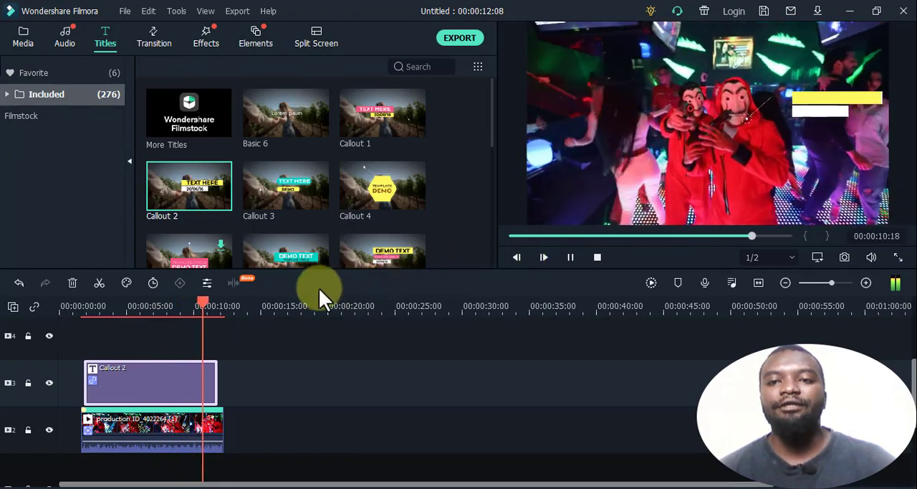
{"action": "left_click_drag", "start_coordinate": [226, 302], "coordinate": [108, 307]}
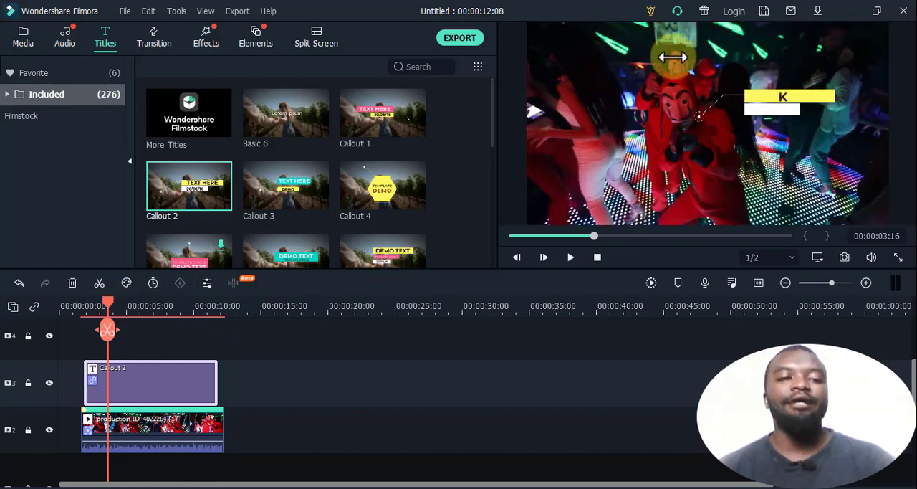
- Add a second copy of the dance clip to track 2 at 00:00:19:11 and move the playhead to 00:00:20:12
{"action": "left_click", "coordinate": [27, 43]}
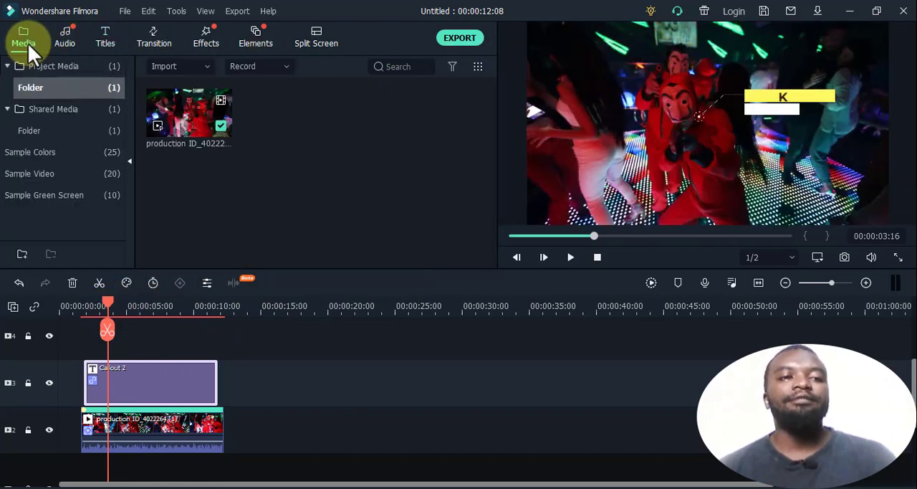
{"action": "left_click_drag", "start_coordinate": [186, 117], "coordinate": [320, 415]}
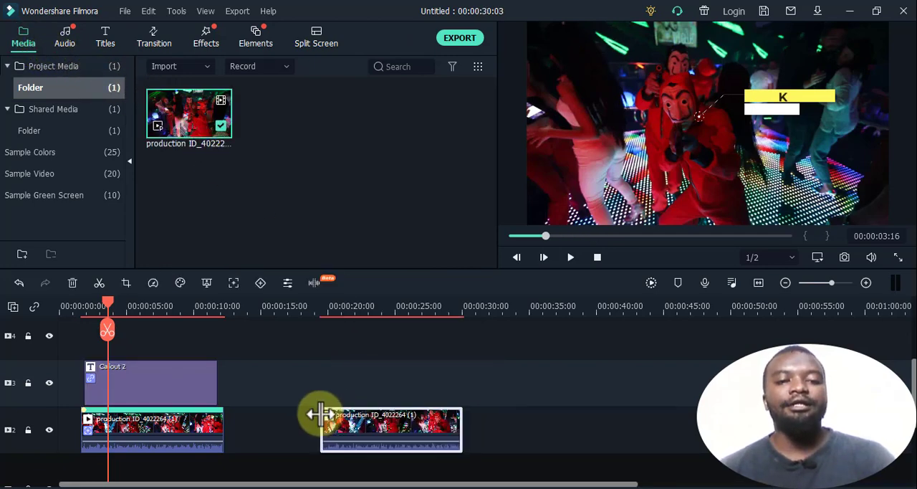
{"action": "left_click", "coordinate": [320, 306]}
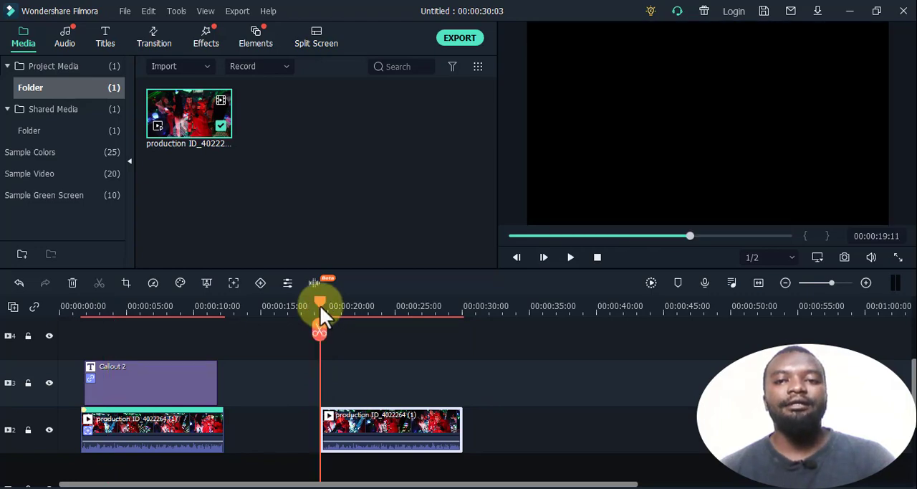
{"action": "left_click_drag", "start_coordinate": [320, 300], "coordinate": [329, 299]}
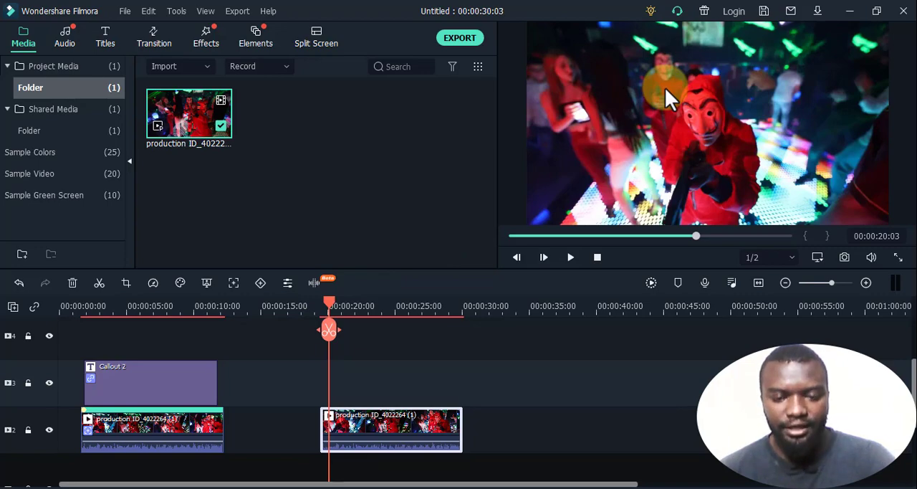
{"action": "left_click_drag", "start_coordinate": [326, 299], "coordinate": [334, 305]}
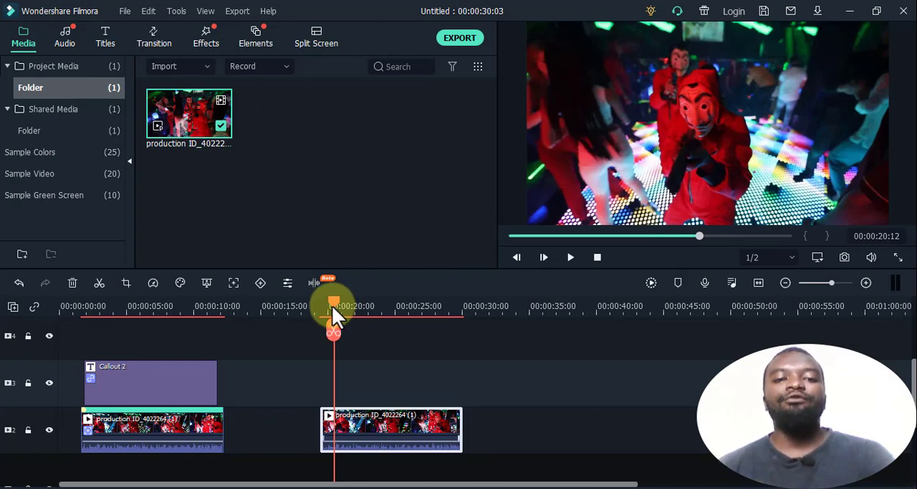
- Motion-track the rear masked dancer in the second clip with the tracking box fitted around the masked face, and apply the tracking
{"action": "left_click", "coordinate": [234, 290]}
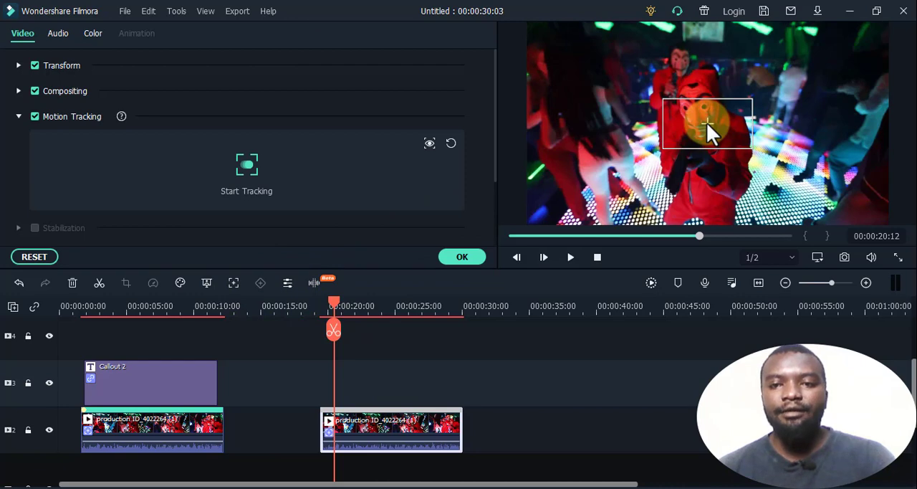
{"action": "left_click_drag", "start_coordinate": [707, 121], "coordinate": [692, 64]}
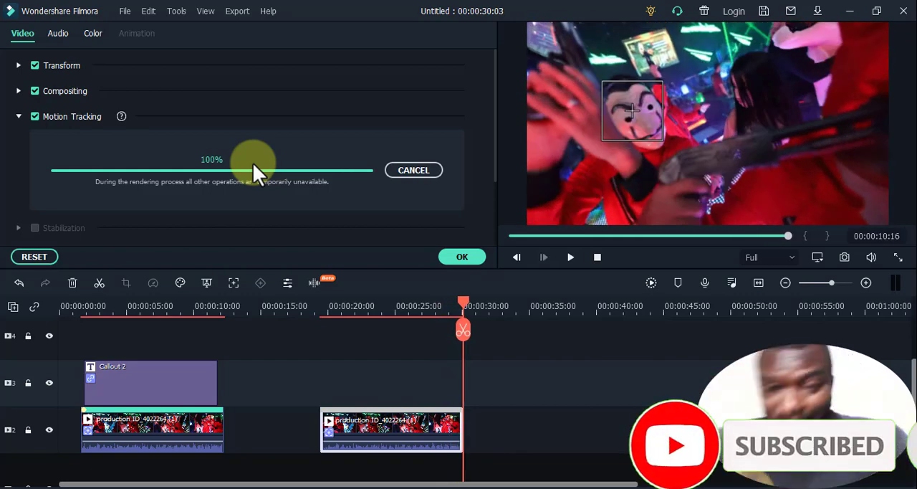
{"action": "left_click", "coordinate": [459, 257]}
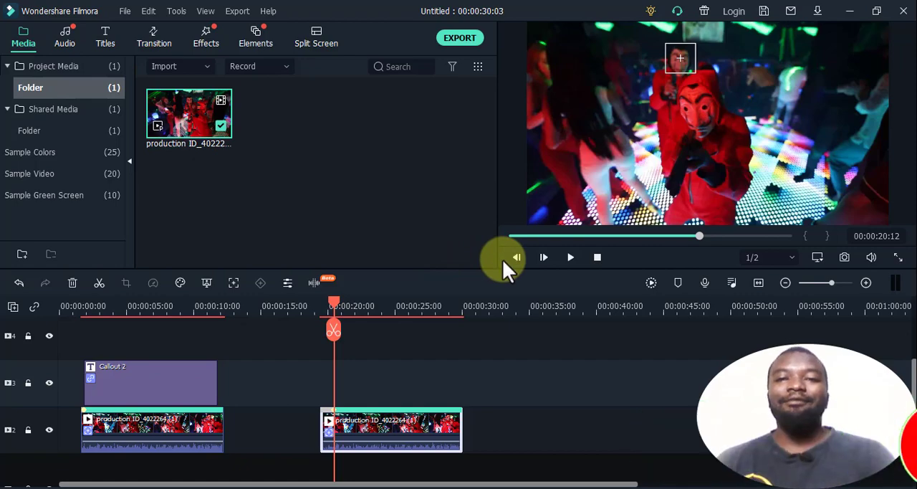
- Add a Callout 2 title on track 3 above the second dance clip, starting at 00:00:20:07
{"action": "left_click_drag", "start_coordinate": [335, 302], "coordinate": [326, 304]}
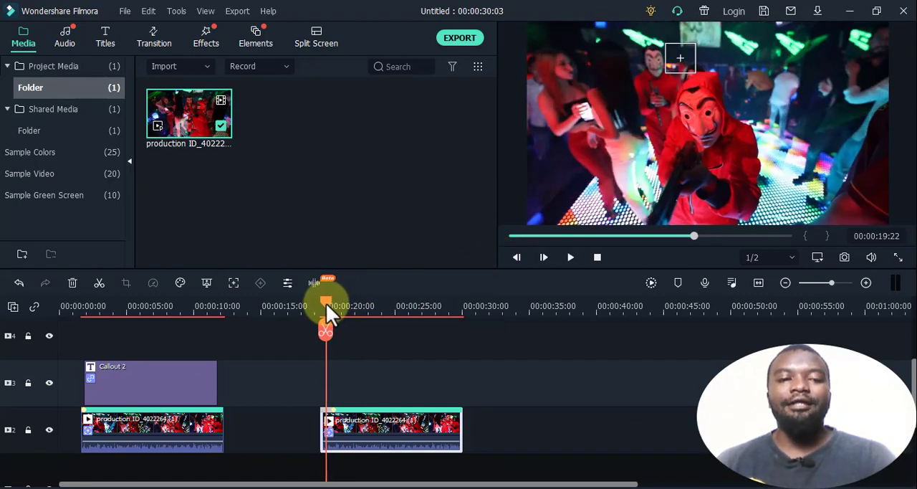
{"action": "left_click", "coordinate": [105, 41]}
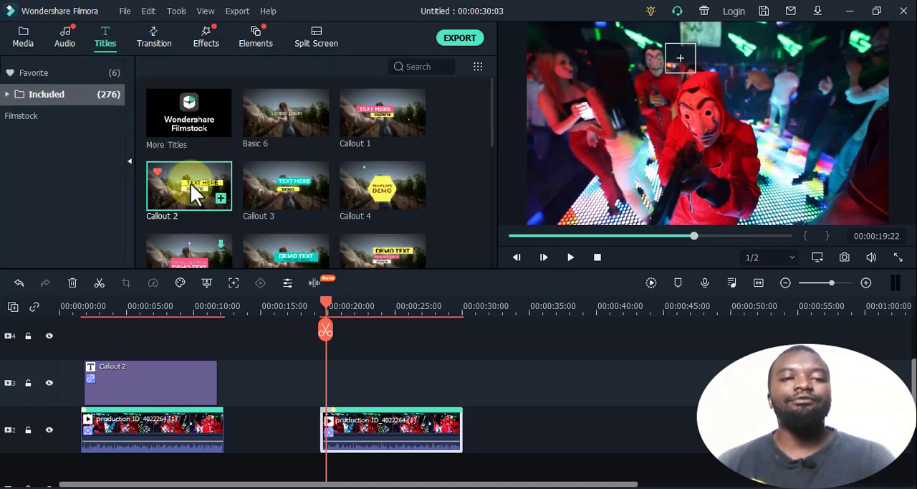
{"action": "left_click_drag", "start_coordinate": [190, 182], "coordinate": [346, 382]}
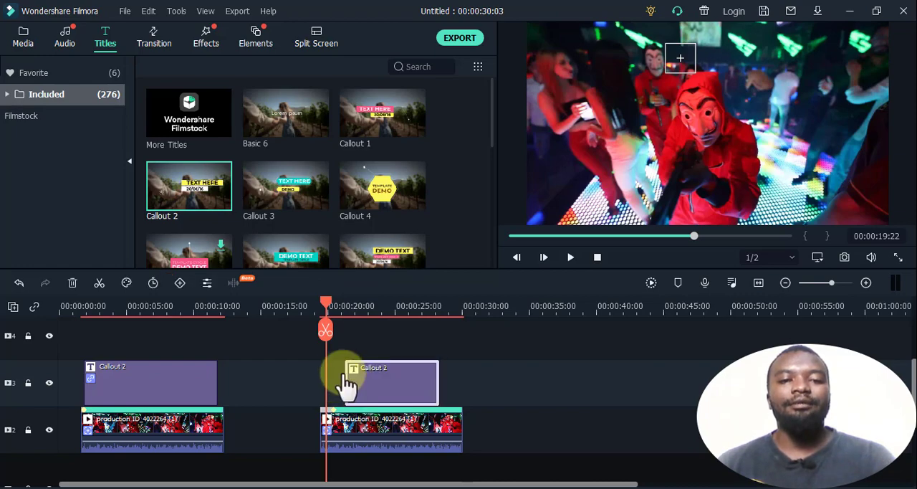
{"action": "left_click_drag", "start_coordinate": [326, 301], "coordinate": [335, 308]}
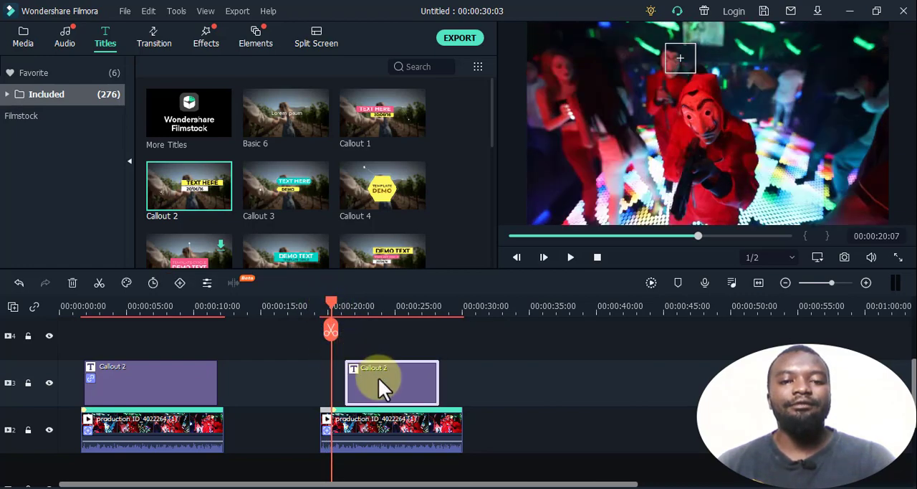
{"action": "left_click", "coordinate": [376, 386]}
{"action": "left_click_drag", "start_coordinate": [379, 387], "coordinate": [370, 387]}
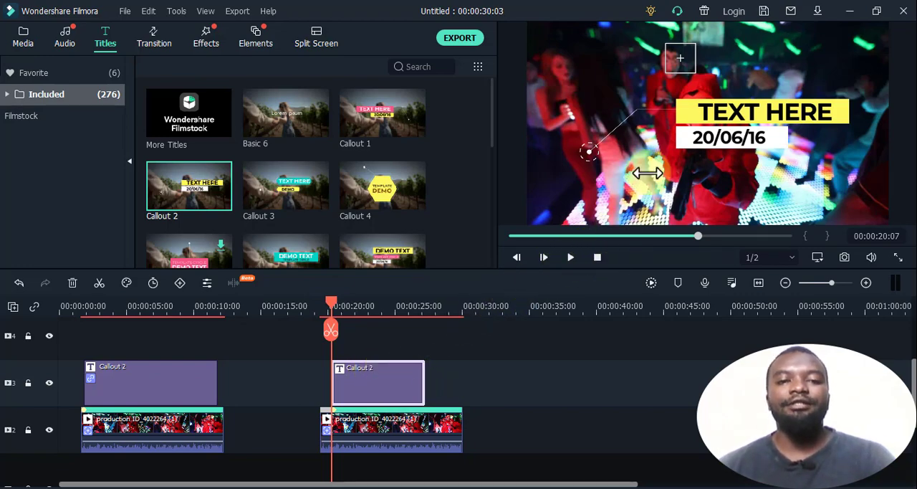
- Scale the new callout's title group to 40.58% and position it at X 35.0, Y 132.0 beside the rear dancer's head
{"action": "left_click", "coordinate": [683, 111]}
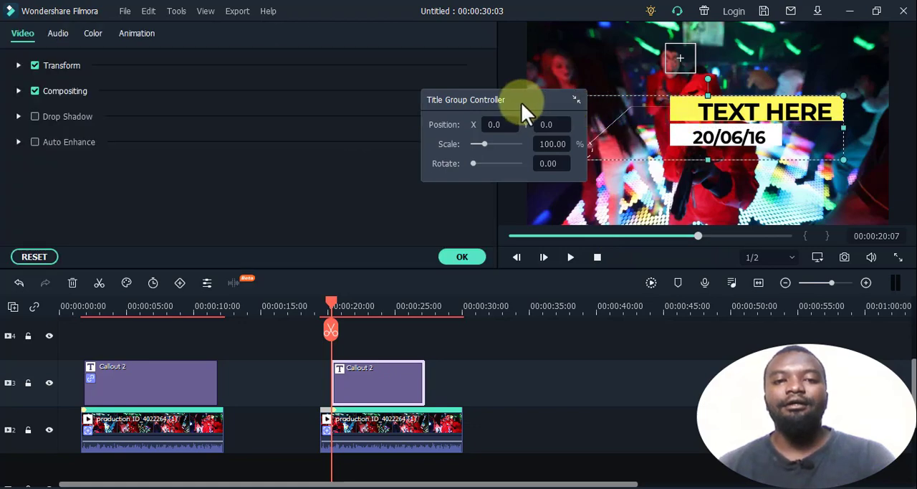
{"action": "left_click_drag", "start_coordinate": [521, 103], "coordinate": [461, 243]}
{"action": "left_click_drag", "start_coordinate": [319, 219], "coordinate": [485, 231]}
{"action": "left_click_drag", "start_coordinate": [266, 221], "coordinate": [438, 247]}
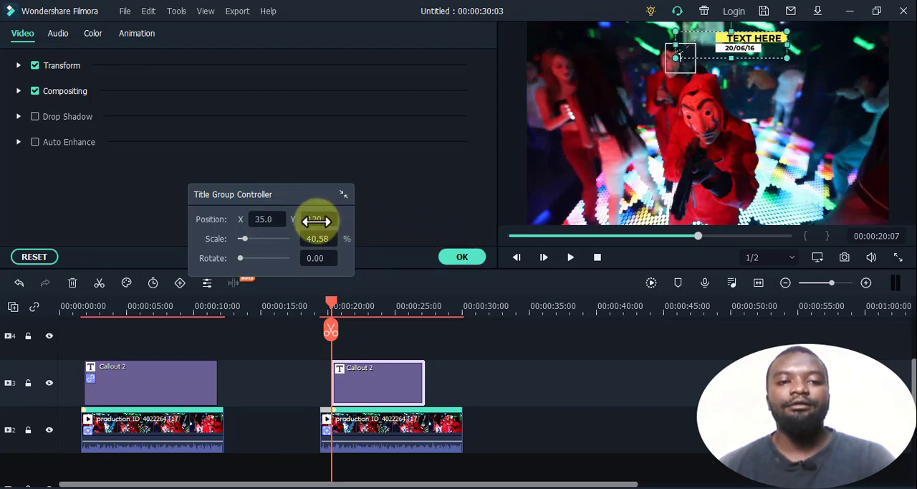
{"action": "left_click_drag", "start_coordinate": [311, 218], "coordinate": [462, 245]}
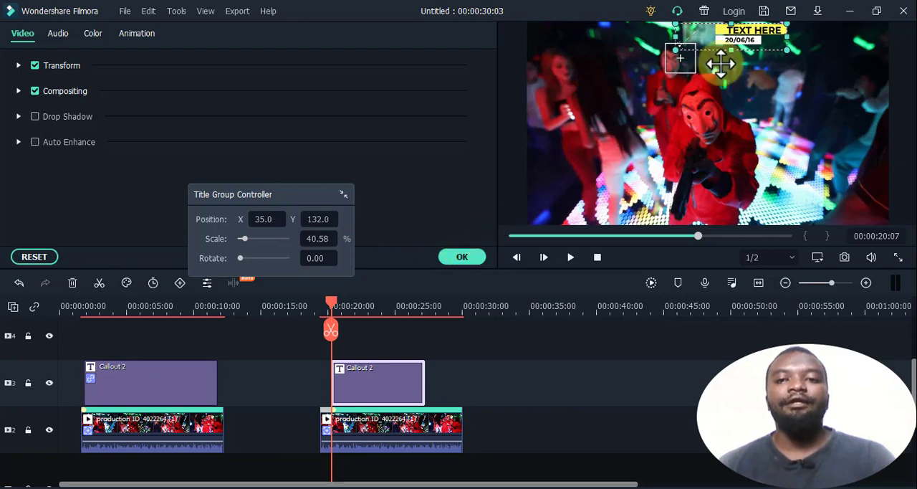
- Replace the callout's TEXT HERE heading with the tracked person's name and apply the change
{"action": "double_click", "coordinate": [753, 30]}
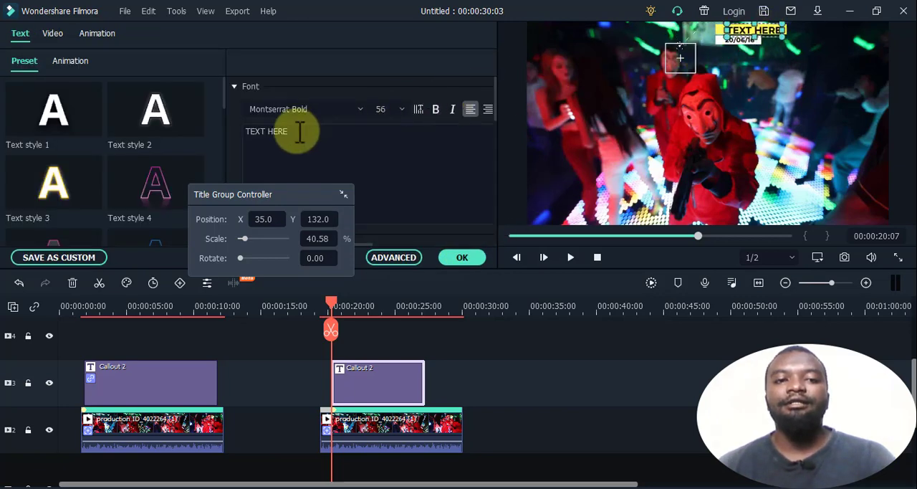
{"action": "left_click_drag", "start_coordinate": [296, 132], "coordinate": [241, 129]}
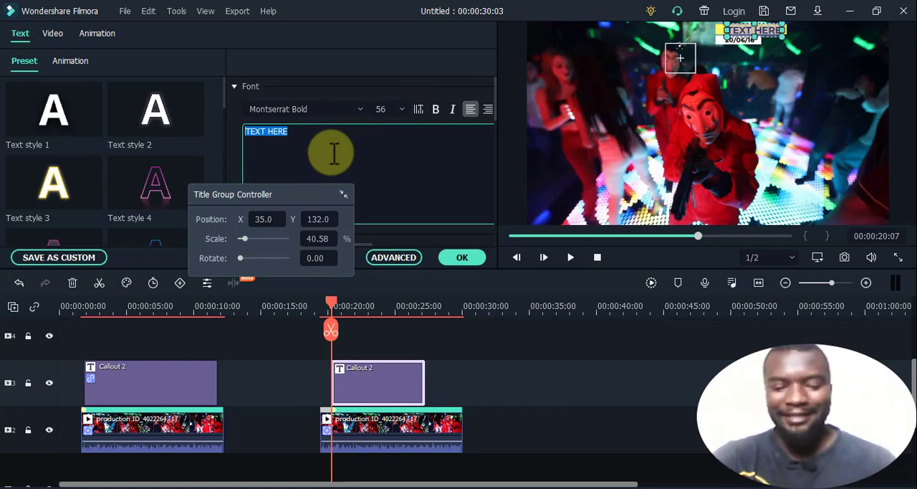
{"action": "type", "text": "Brayo"}
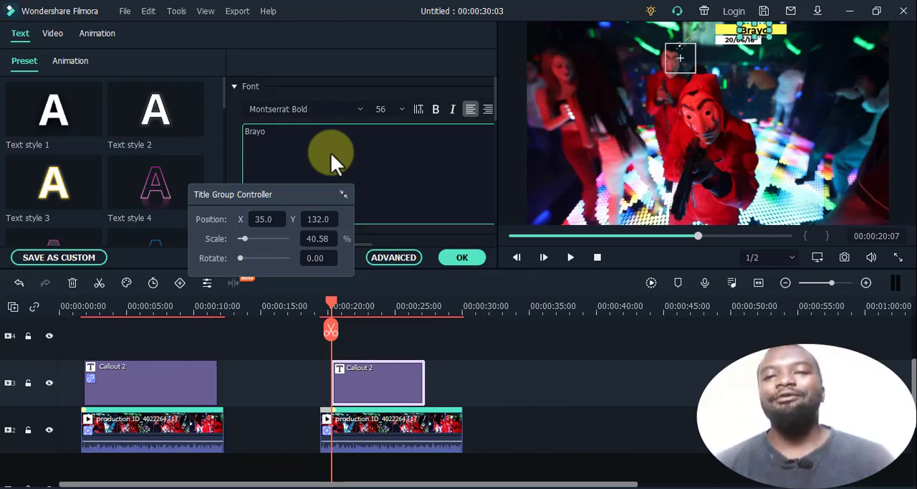
{"action": "left_click", "coordinate": [462, 258]}
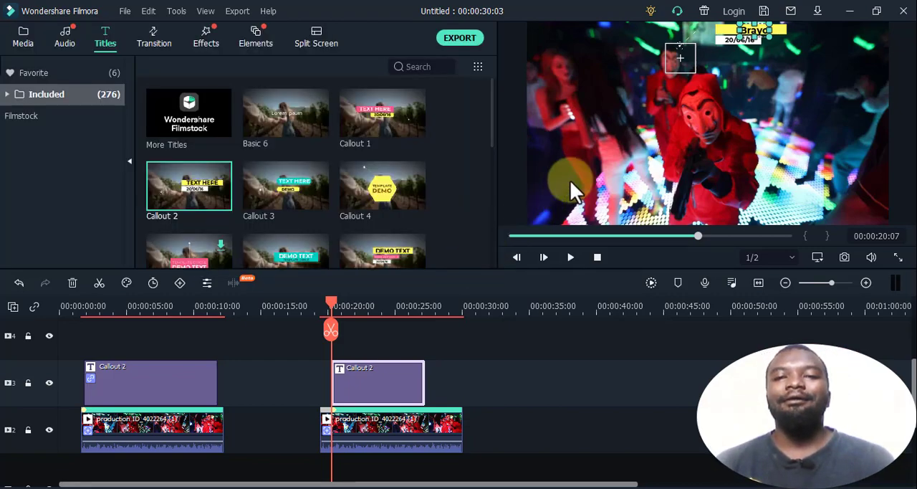
- Replace the callout's date line with "Making a move" and shrink that text to fit its white bar
{"action": "double_click", "coordinate": [735, 41]}
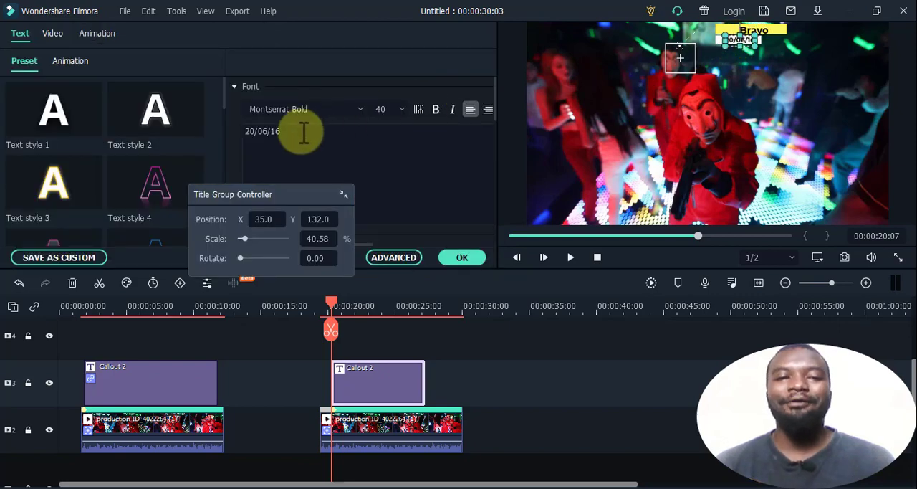
{"action": "left_click_drag", "start_coordinate": [301, 132], "coordinate": [247, 130]}
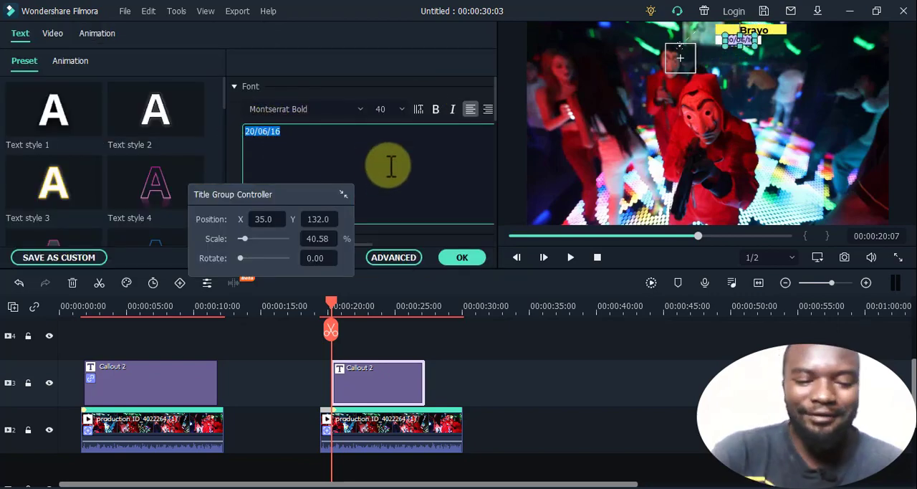
{"action": "type", "text": "Mak"}
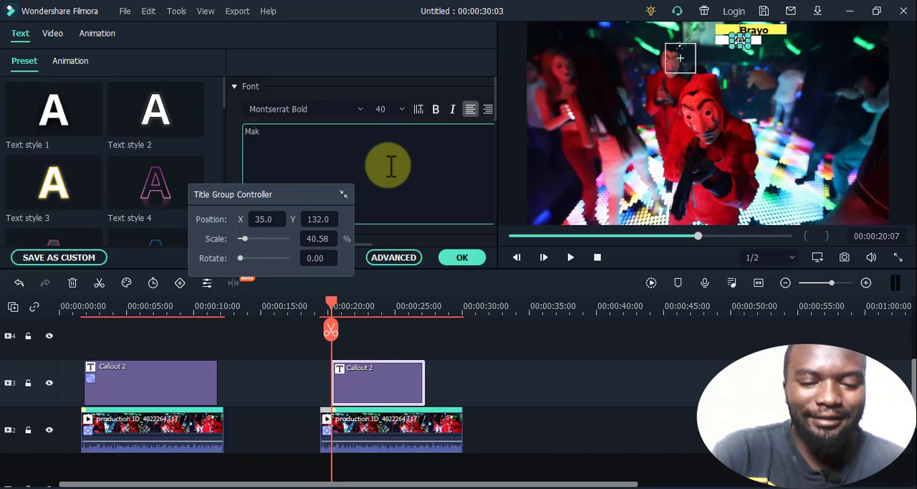
{"action": "type", "text": "ing a m"}
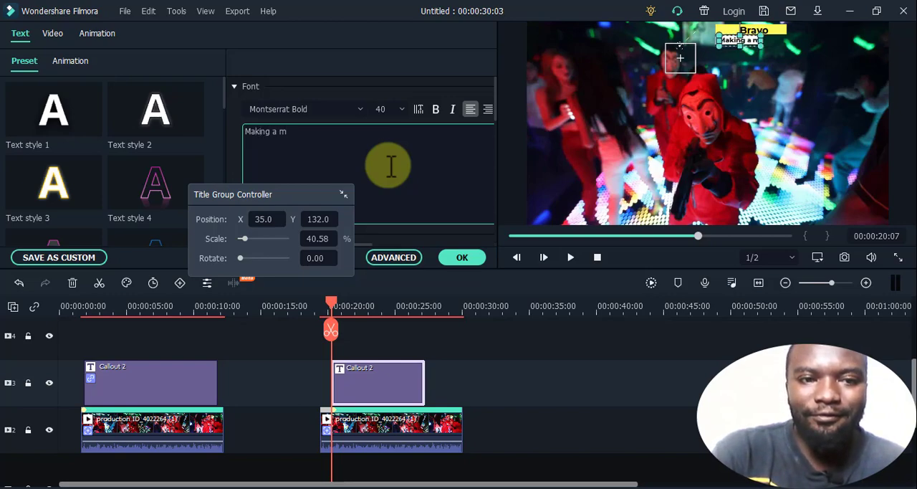
{"action": "type", "text": "ove"}
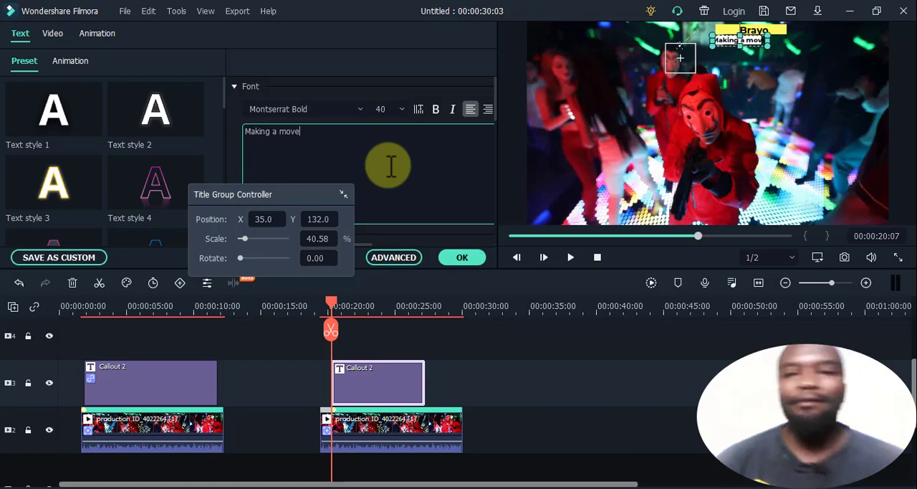
{"action": "left_click", "coordinate": [463, 258]}
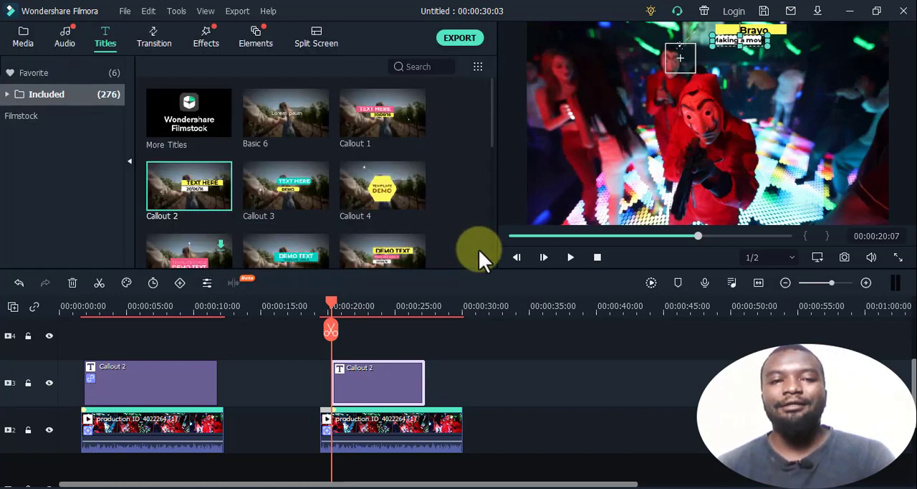
{"action": "left_click", "coordinate": [768, 48]}
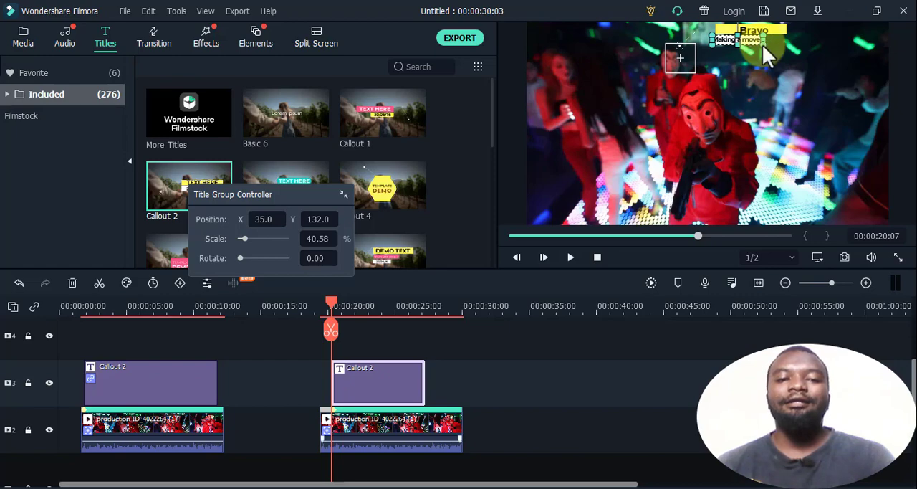
{"action": "left_click_drag", "start_coordinate": [285, 192], "coordinate": [426, 255]}
- Link the new Callout 2 title to the second dance clip's motion tracking and apply it
{"action": "left_click", "coordinate": [383, 420]}
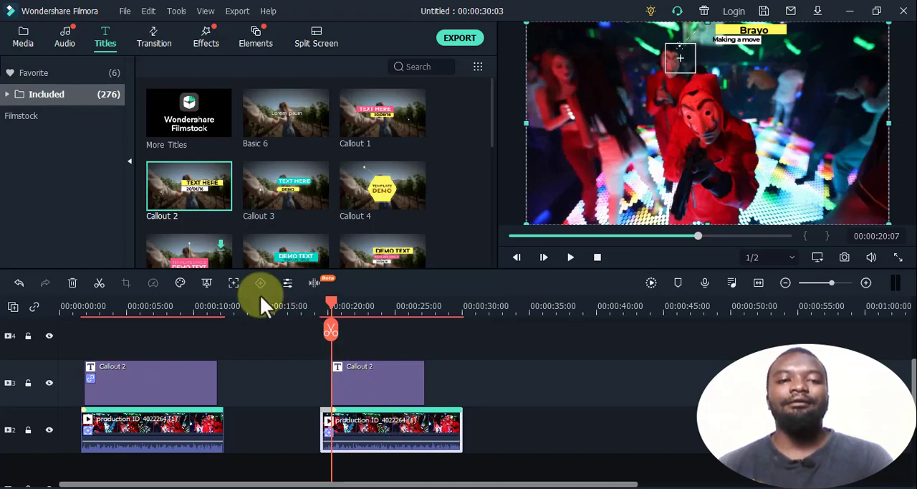
{"action": "left_click", "coordinate": [236, 281]}
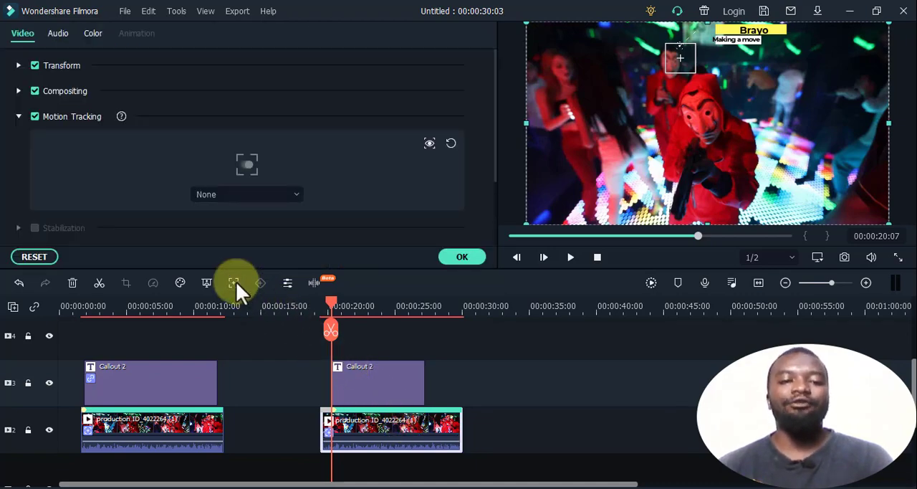
{"action": "left_click", "coordinate": [271, 195]}
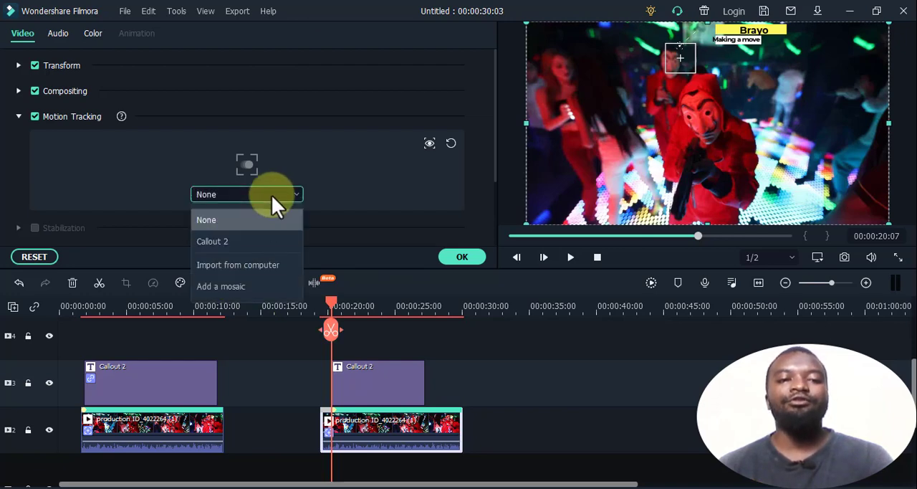
{"action": "left_click", "coordinate": [248, 238]}
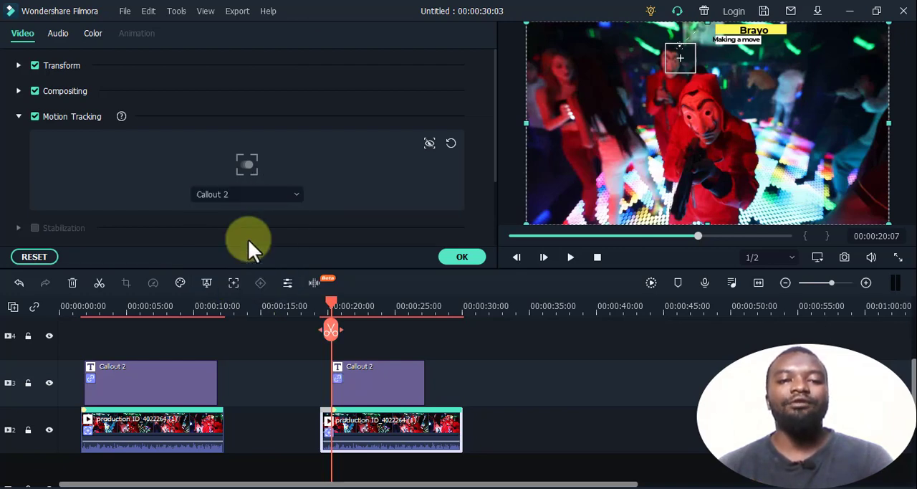
{"action": "left_click", "coordinate": [473, 257]}
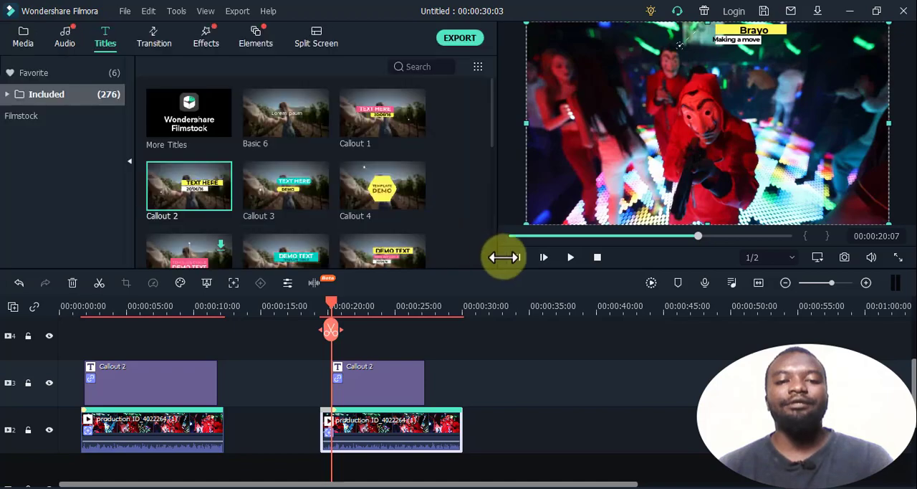
- Play back the tracked callout to 00:00:29:06 and extend the new Callout 2 title to the end of the second dance clip
{"action": "left_click", "coordinate": [569, 259]}
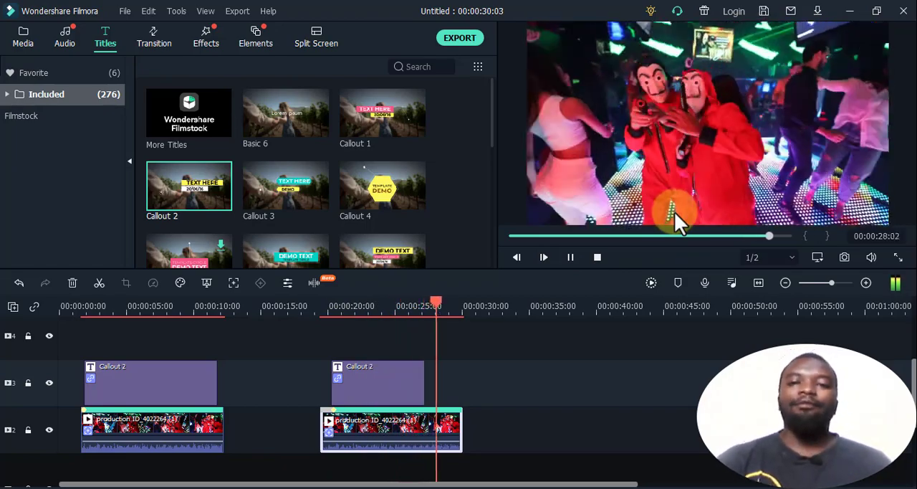
{"action": "left_click", "coordinate": [639, 230]}
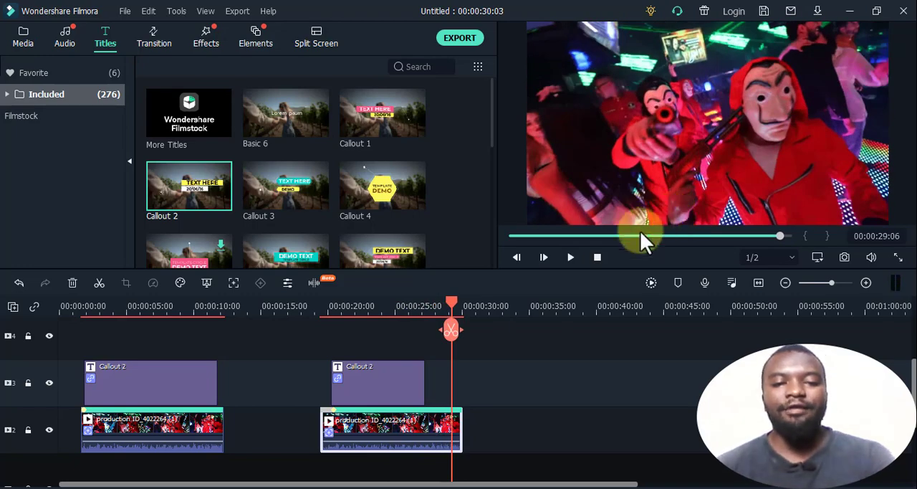
{"action": "left_click", "coordinate": [374, 379]}
{"action": "left_click_drag", "start_coordinate": [426, 377], "coordinate": [463, 385]}
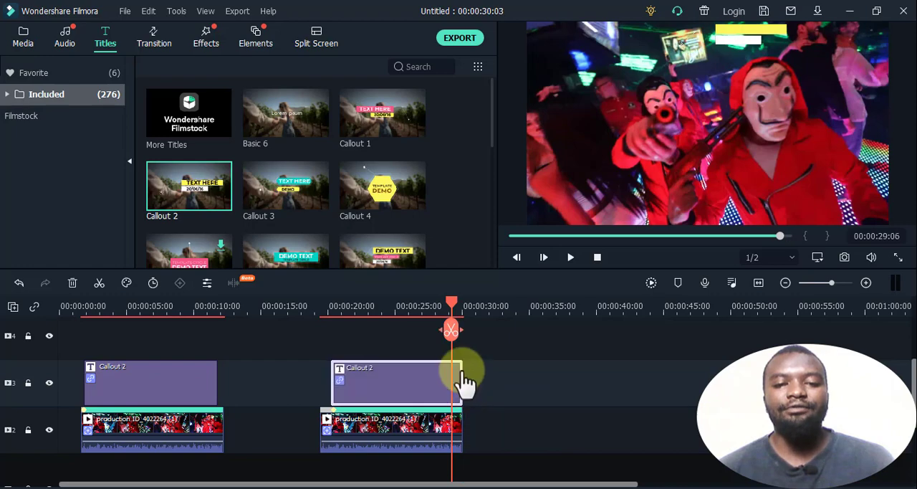
- Play back the end of the second dance clip from 00:00:28:01 and scrub back to 00:00:23:12 to check its callout
{"action": "mouse_move", "coordinate": [449, 304]}
{"action": "left_mouse_down"}
{"action": "mouse_move", "coordinate": [357, 308]}
{"action": "mouse_move", "coordinate": [359, 299]}
{"action": "mouse_move", "coordinate": [447, 317]}
{"action": "mouse_move", "coordinate": [435, 302]}
{"action": "left_mouse_up"}
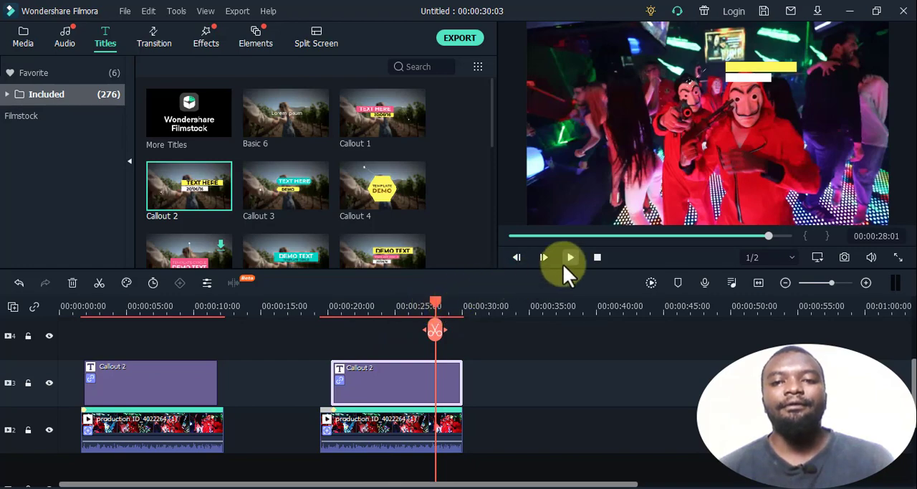
{"action": "left_click", "coordinate": [566, 259]}
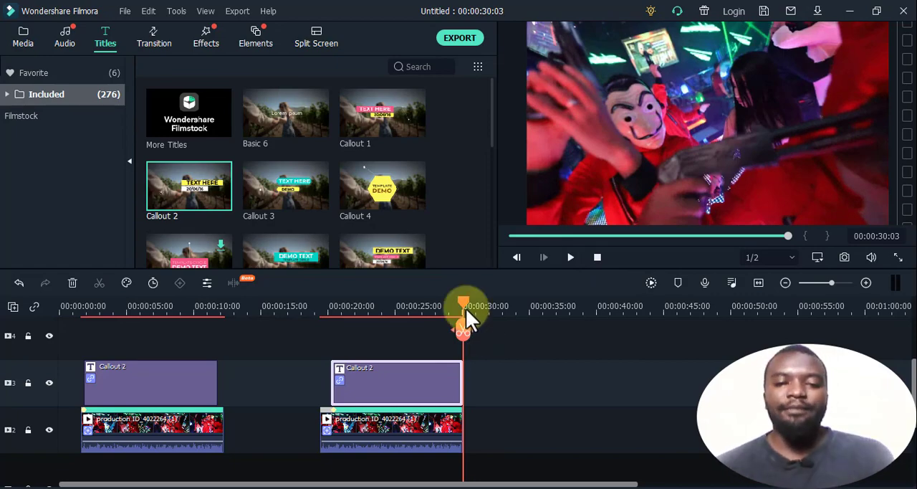
{"action": "left_click_drag", "start_coordinate": [466, 309], "coordinate": [374, 338]}
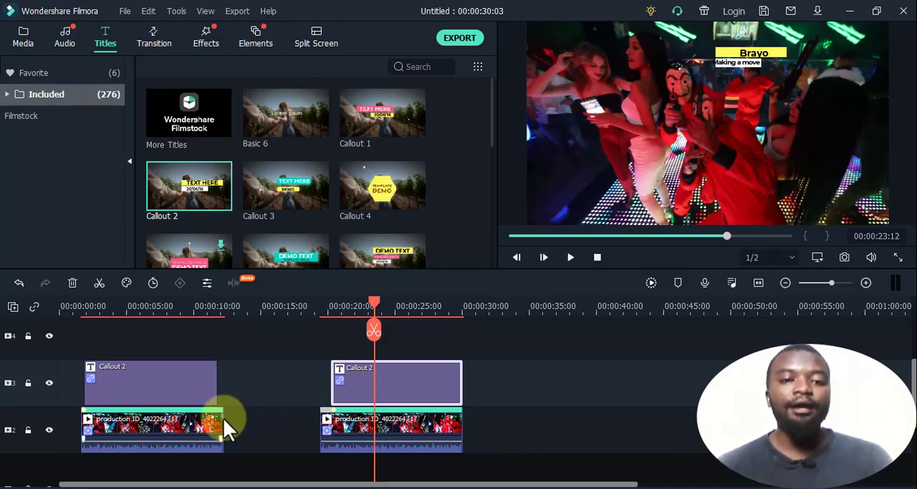
- Move the first dance clip and its callout together onto tracks 4 and 5, aligned with the start of the second dance clip
{"action": "left_click", "coordinate": [186, 432]}
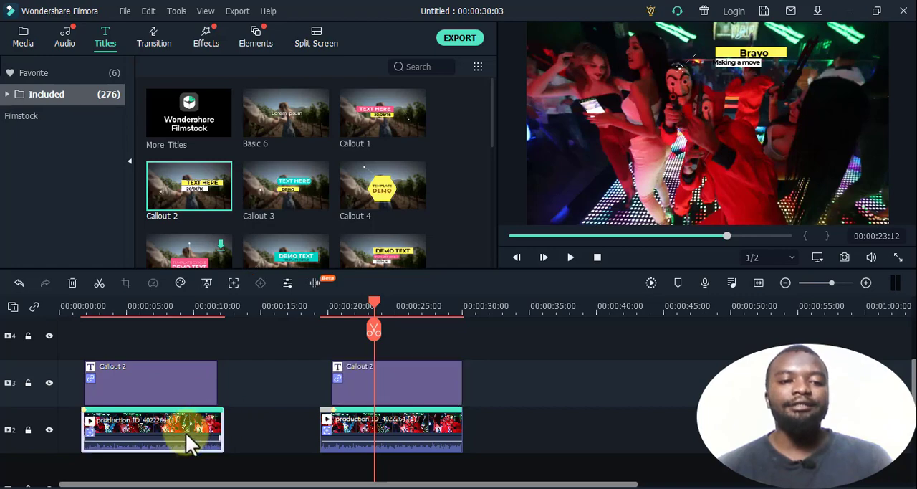
{"action": "left_click", "coordinate": [170, 391]}
{"action": "left_click_drag", "start_coordinate": [364, 309], "coordinate": [281, 320]}
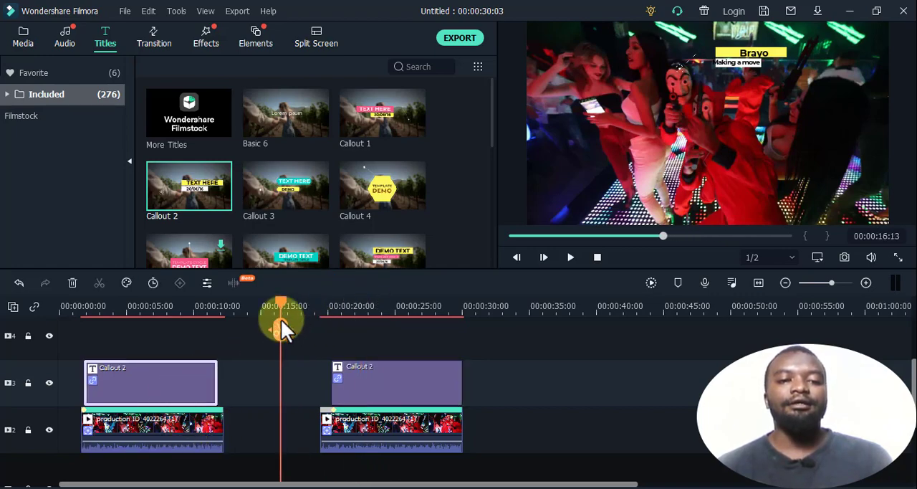
{"action": "left_click", "coordinate": [160, 423]}
{"action": "left_click", "coordinate": [167, 377]}
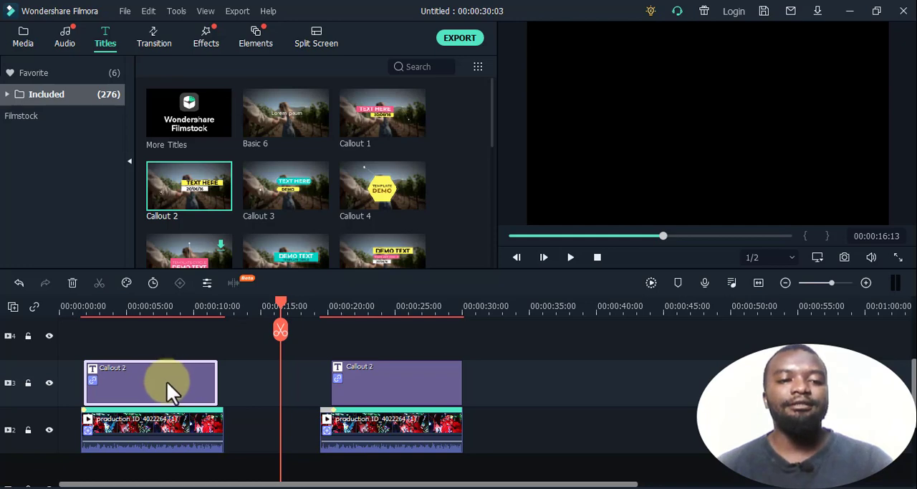
{"action": "left_click", "coordinate": [158, 424]}
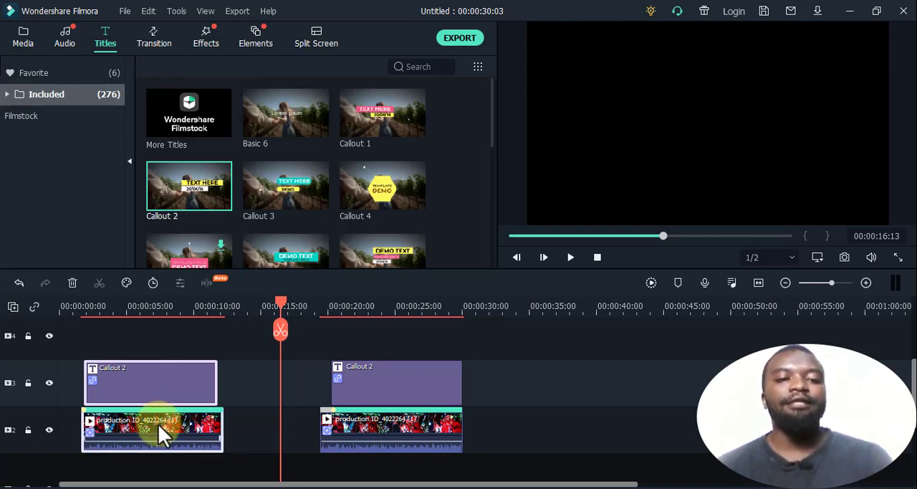
{"action": "left_click_drag", "start_coordinate": [144, 395], "coordinate": [392, 385]}
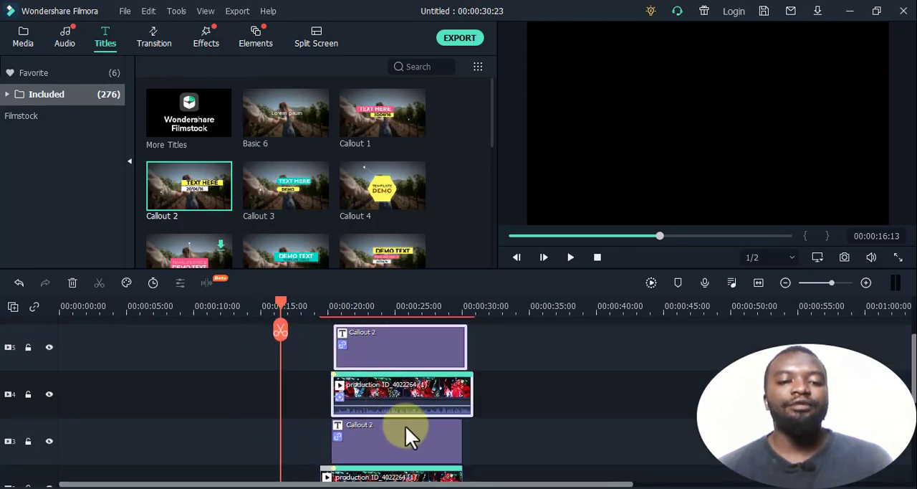
{"action": "scroll", "coordinate": [406, 427], "scroll_direction": "down", "scroll_amount": 1}
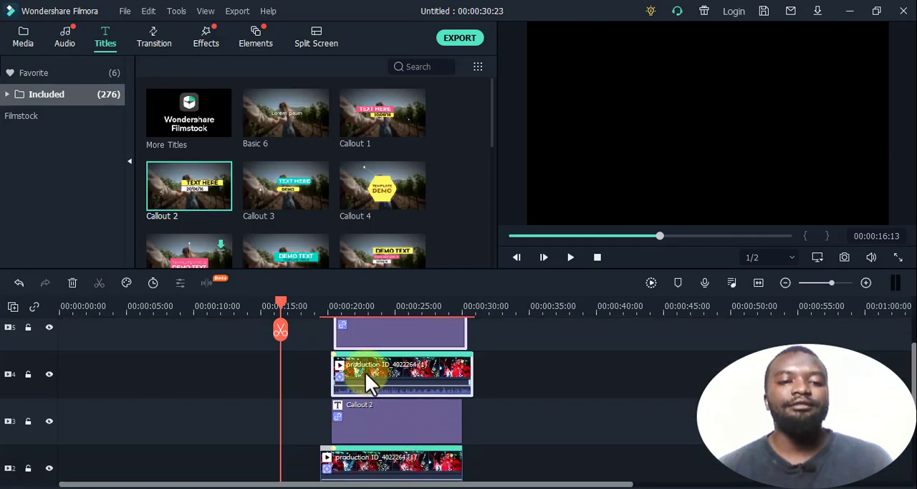
{"action": "left_click_drag", "start_coordinate": [360, 366], "coordinate": [350, 370]}
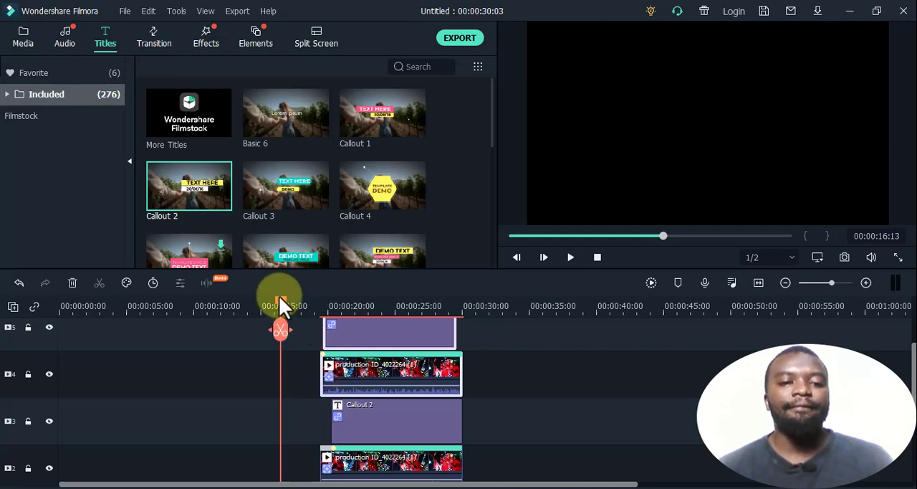
- Play back the stacked clips from 00:00:19:08 to 00:00:25:22 to check which callouts show
{"action": "left_click_drag", "start_coordinate": [280, 303], "coordinate": [318, 302]}
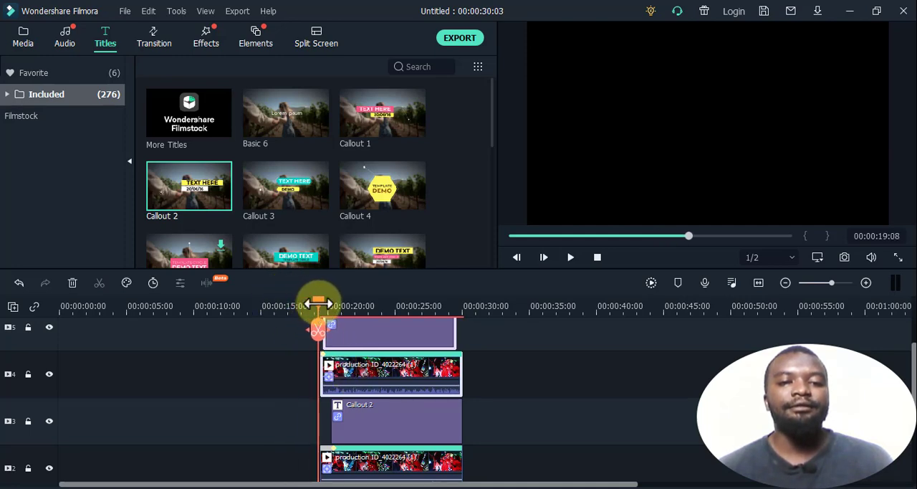
{"action": "left_click", "coordinate": [566, 259]}
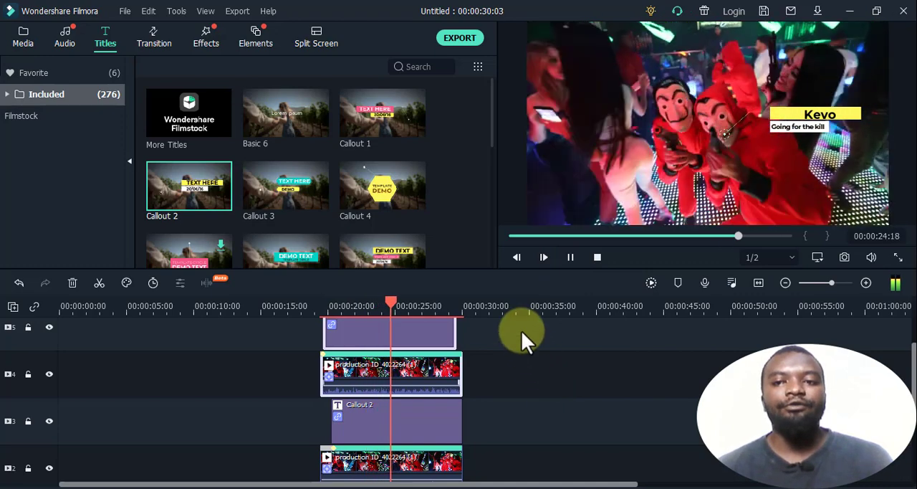
{"action": "key", "text": "space"}
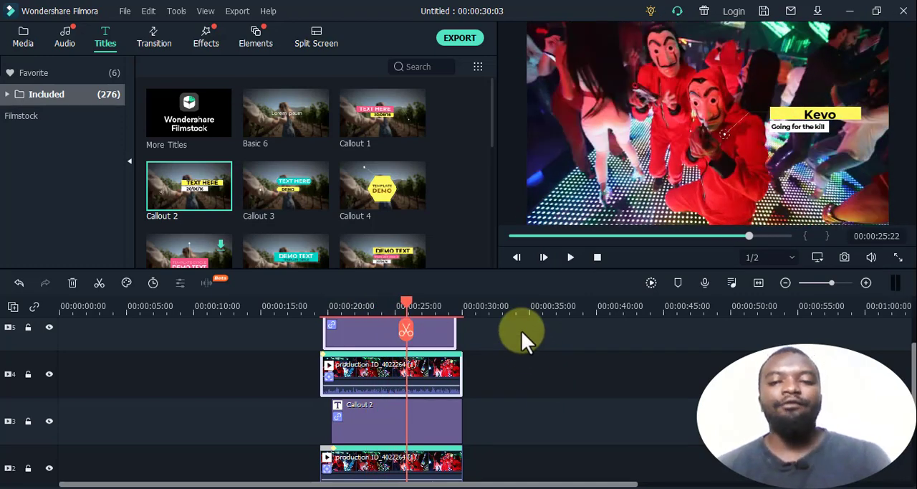
- Restack the timeline so the upper dance clip sits on track 3 and both Callout 2 titles lie above it on tracks 4 and 5
{"action": "left_click", "coordinate": [388, 422]}
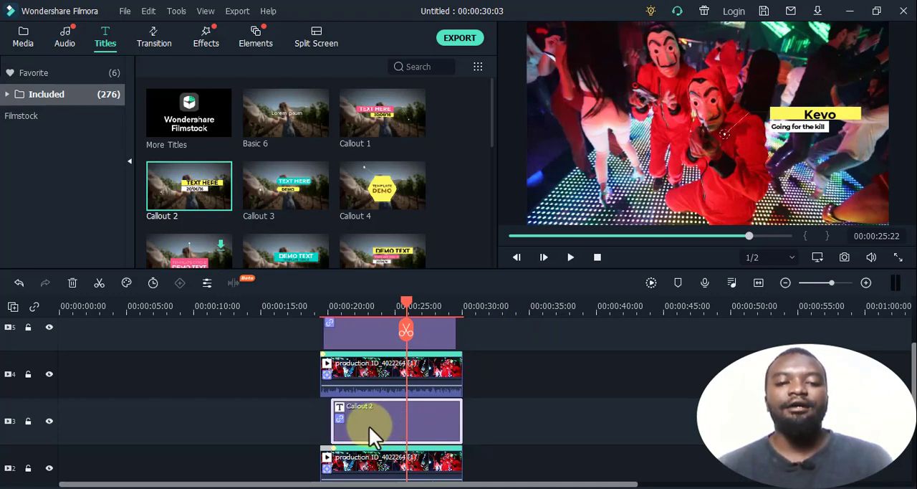
{"action": "left_click_drag", "start_coordinate": [369, 425], "coordinate": [521, 435]}
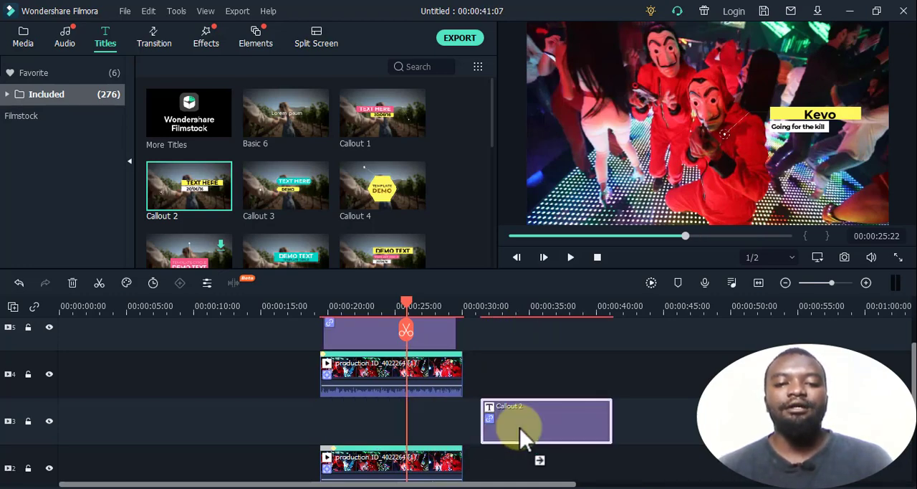
{"action": "left_click_drag", "start_coordinate": [420, 374], "coordinate": [417, 414]}
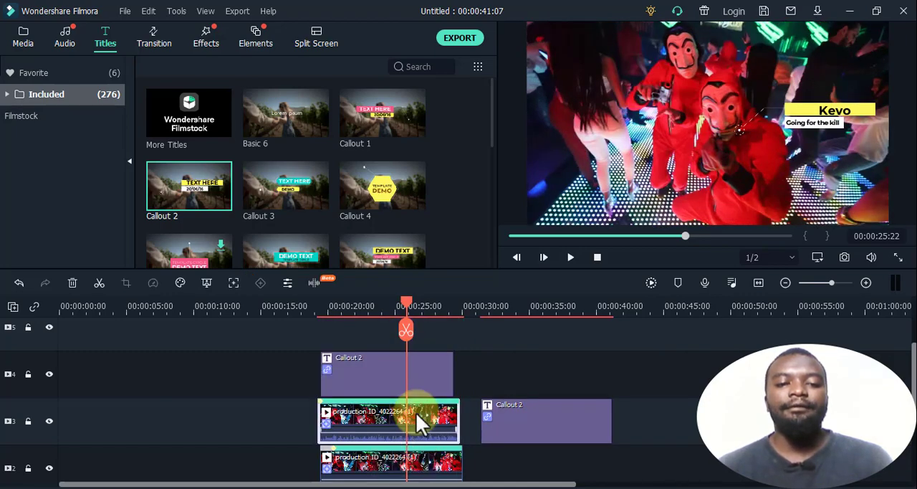
{"action": "left_click", "coordinate": [506, 422]}
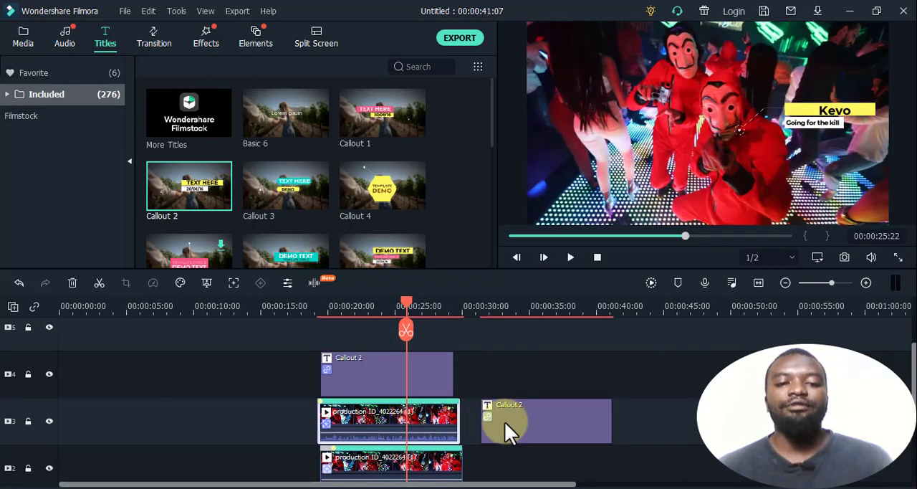
{"action": "left_click_drag", "start_coordinate": [503, 403], "coordinate": [351, 333]}
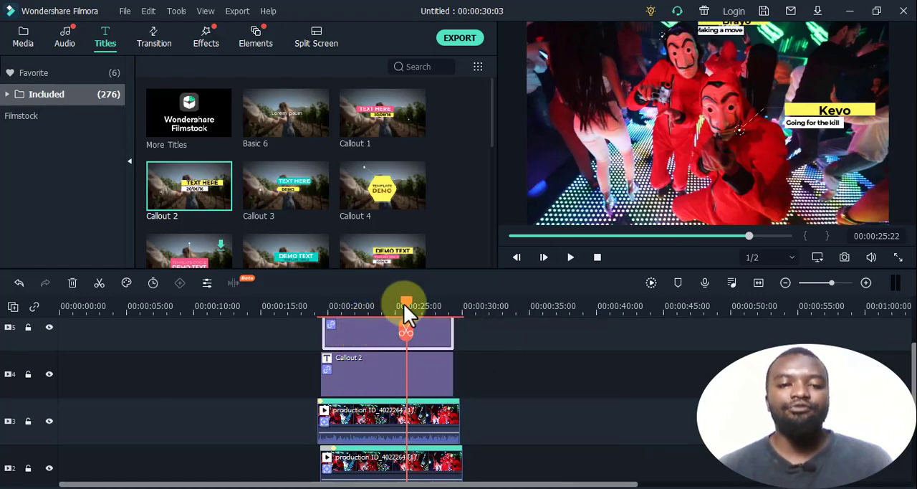
- Shift the track 2 dance clip together with its track 5 callout to line up with the start of the track 3 clip
{"action": "left_click_drag", "start_coordinate": [405, 303], "coordinate": [438, 312]}
{"action": "left_click", "coordinate": [366, 459]}
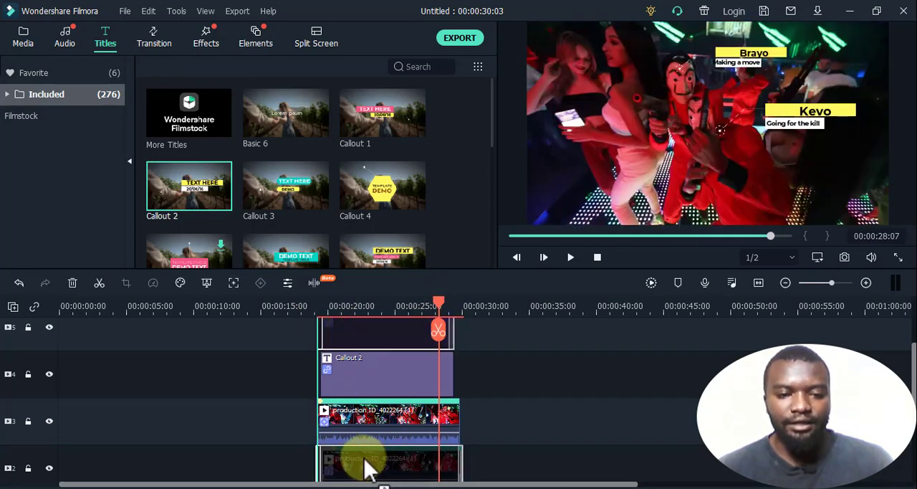
{"action": "left_click_drag", "start_coordinate": [366, 458], "coordinate": [366, 461]}
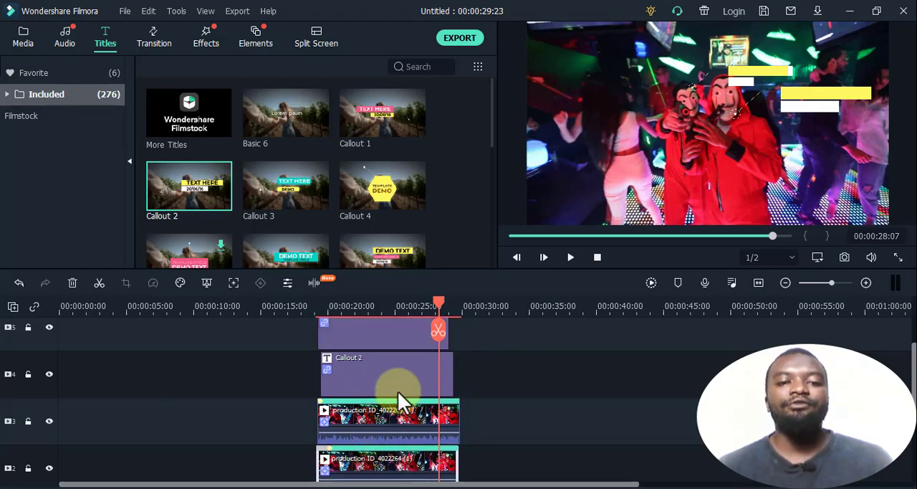
- Play back the aligned clips from their start to check both tracked callouts together
{"action": "left_click_drag", "start_coordinate": [439, 300], "coordinate": [317, 321]}
{"action": "key", "text": "space"}
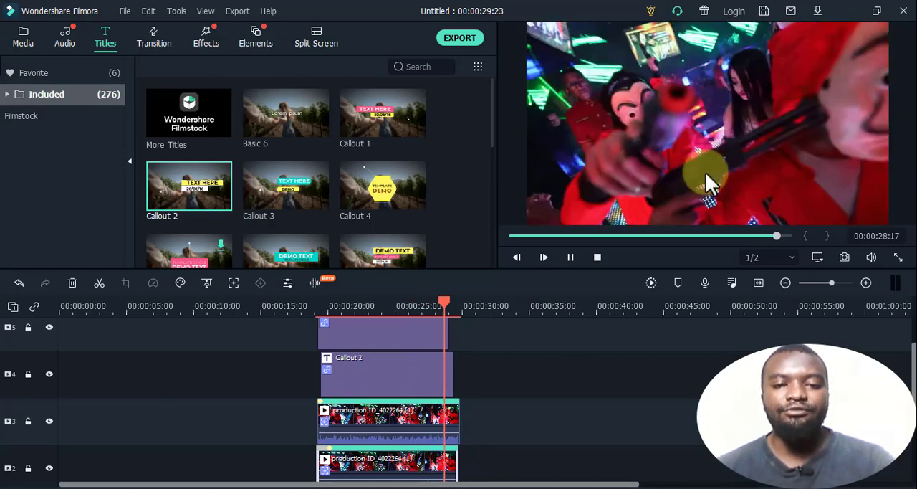
{"action": "left_click", "coordinate": [570, 257]}
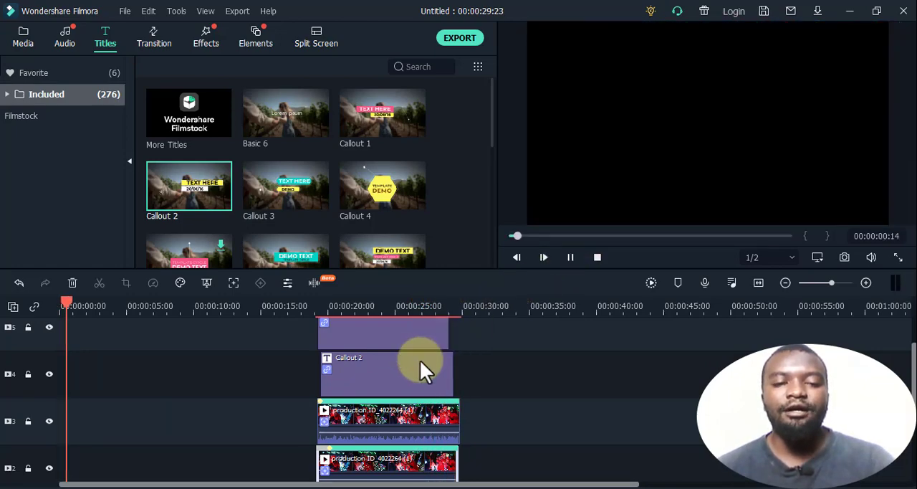
- Select all the clips and titles and move them together to the beginning of the timeline
{"action": "mouse_move", "coordinate": [393, 423]}
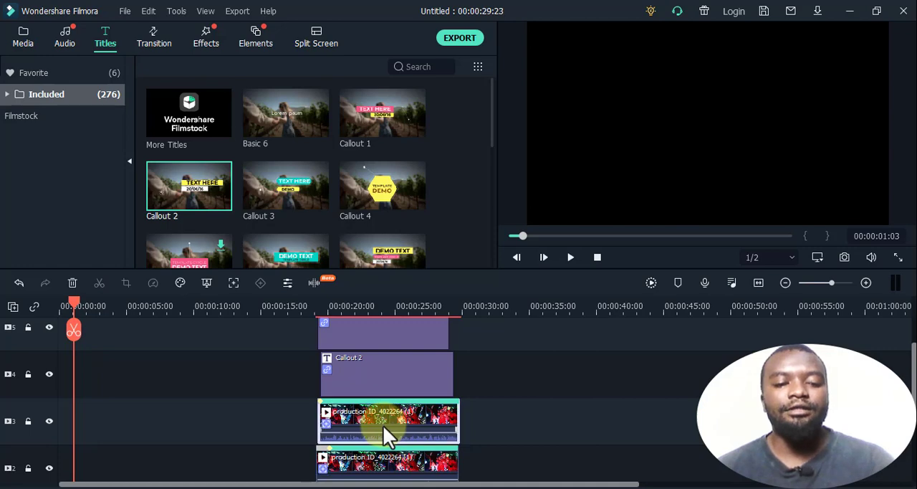
{"action": "key", "text": "ctrl+a"}
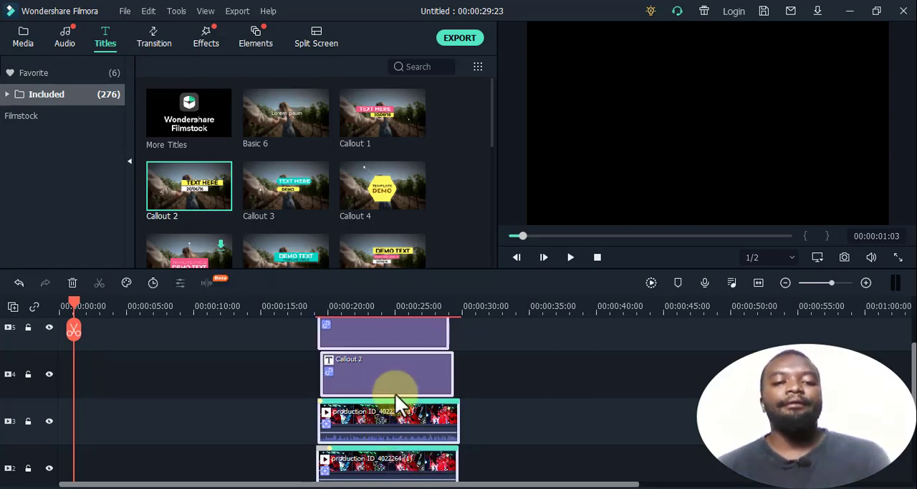
{"action": "left_click_drag", "start_coordinate": [397, 387], "coordinate": [135, 379]}
{"action": "scroll", "coordinate": [154, 374], "scroll_direction": "down", "scroll_amount": 1}
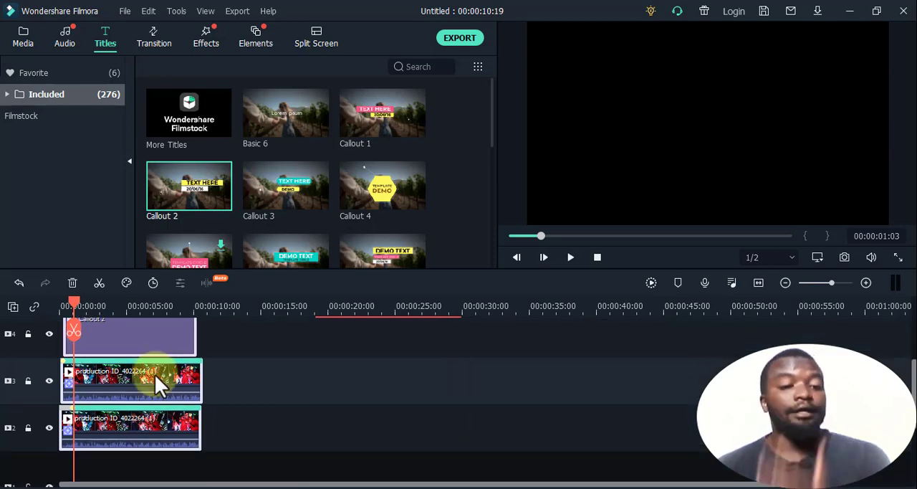
- Play back the sequence from 00:00:00:00 to 00:00:06:15 to review both callouts
{"action": "left_click_drag", "start_coordinate": [64, 303], "coordinate": [58, 303]}
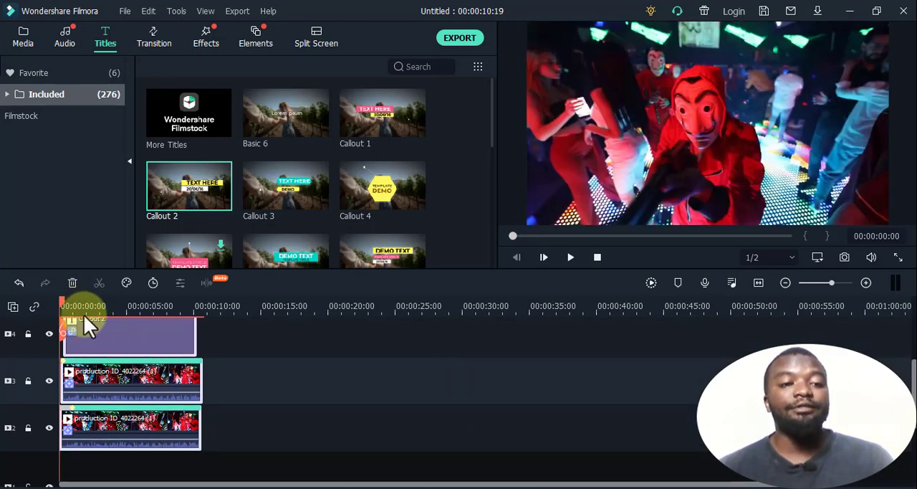
{"action": "left_click", "coordinate": [570, 257]}
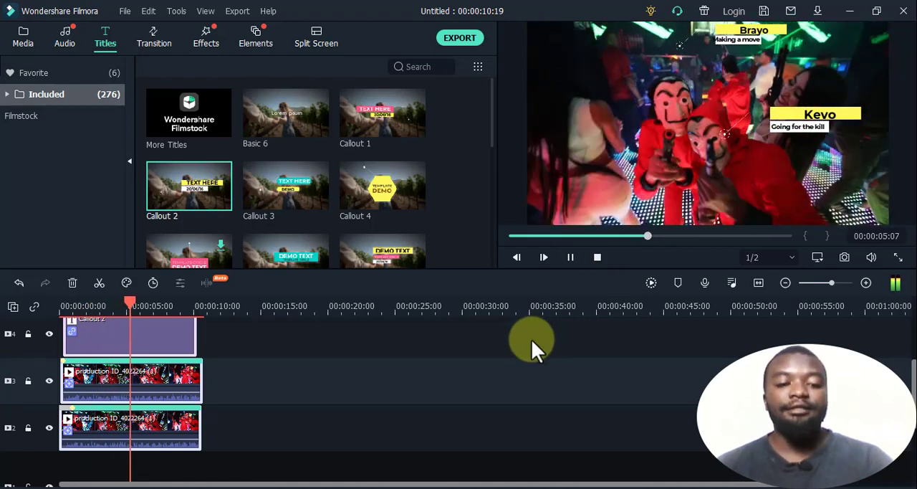
{"action": "key", "text": "space"}
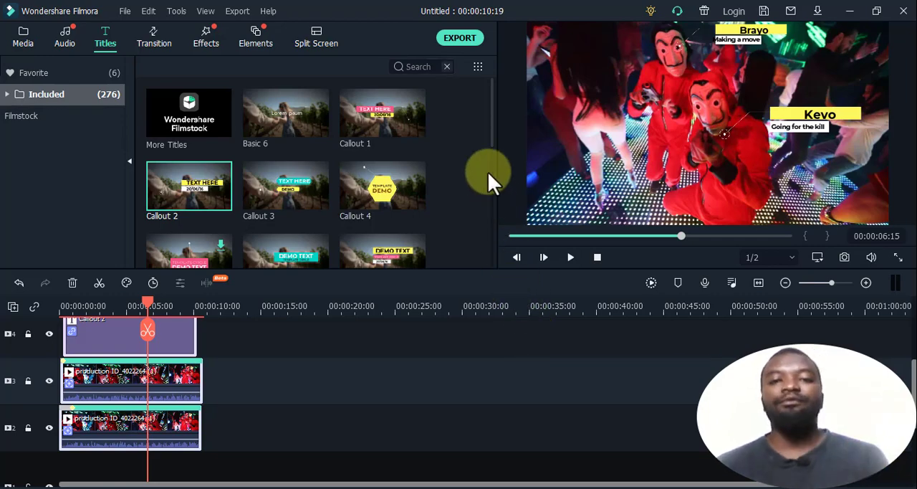
- Export the project as a local MP4 file named after the two tracked dancers
{"action": "left_click", "coordinate": [457, 43]}
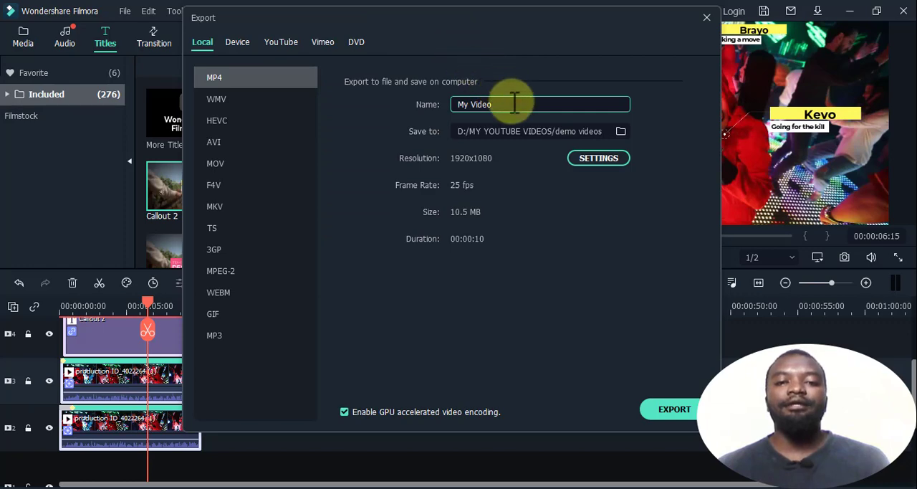
{"action": "left_click_drag", "start_coordinate": [510, 105], "coordinate": [454, 106]}
{"action": "type", "text": "Brayo"}
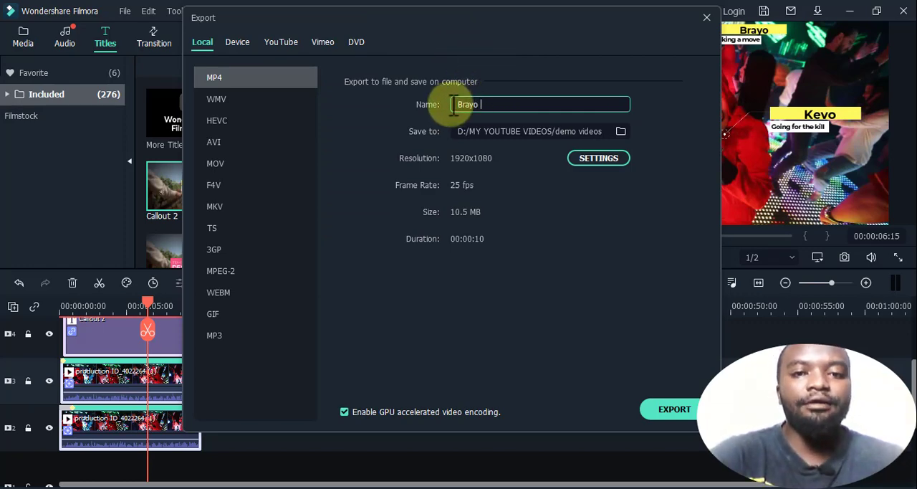
{"action": "type", "text": " and K"}
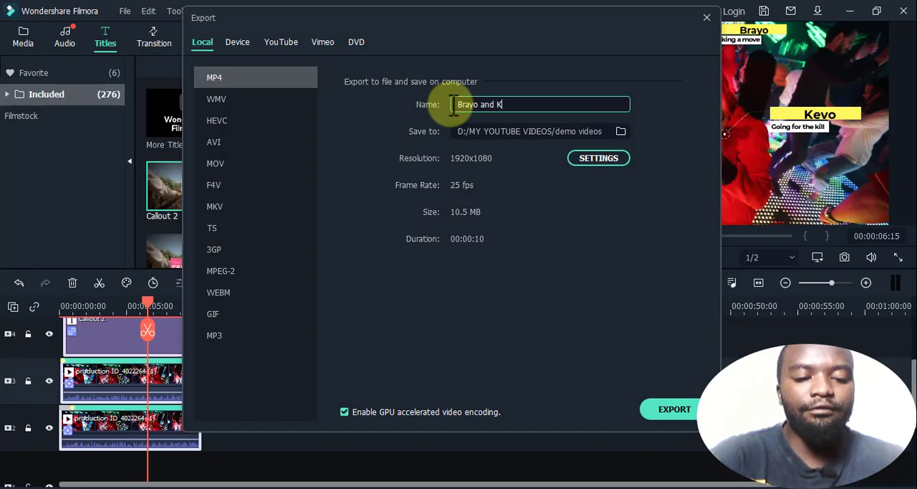
{"action": "type", "text": "evo"}
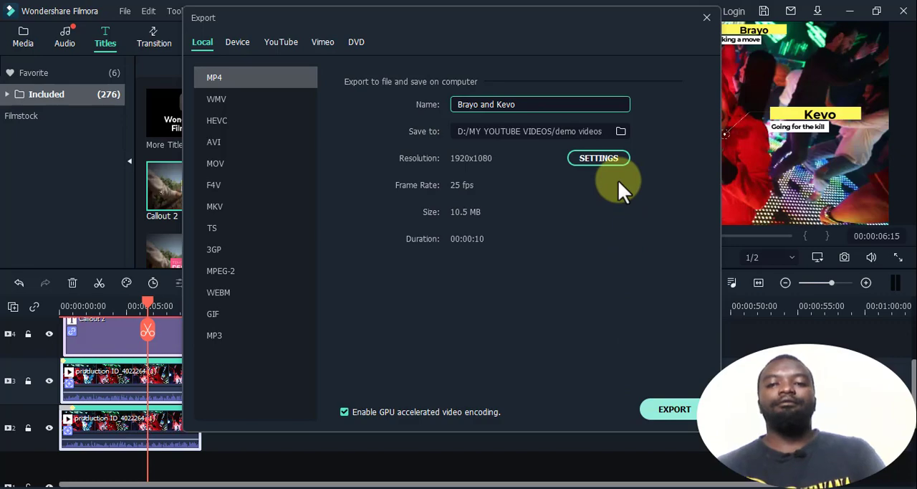
{"action": "key", "text": "Escape"}
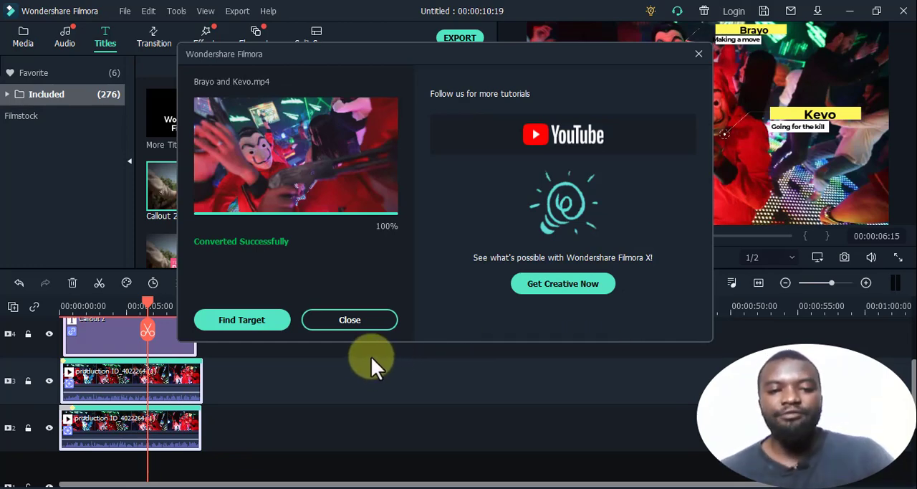
- Locate the exported file in the demo videos folder and play the finished dance video in PotPlayer
{"action": "left_click", "coordinate": [245, 321]}
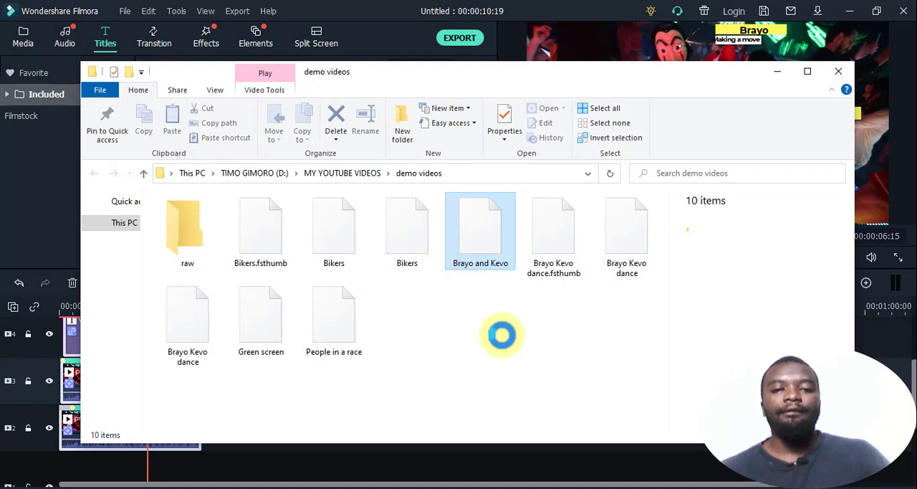
{"action": "double_click", "coordinate": [494, 255]}
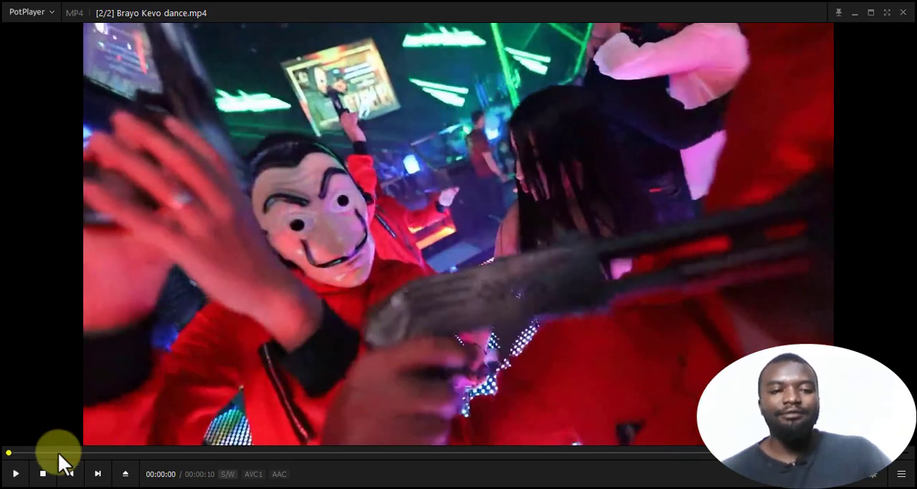
{"action": "left_click", "coordinate": [15, 473]}
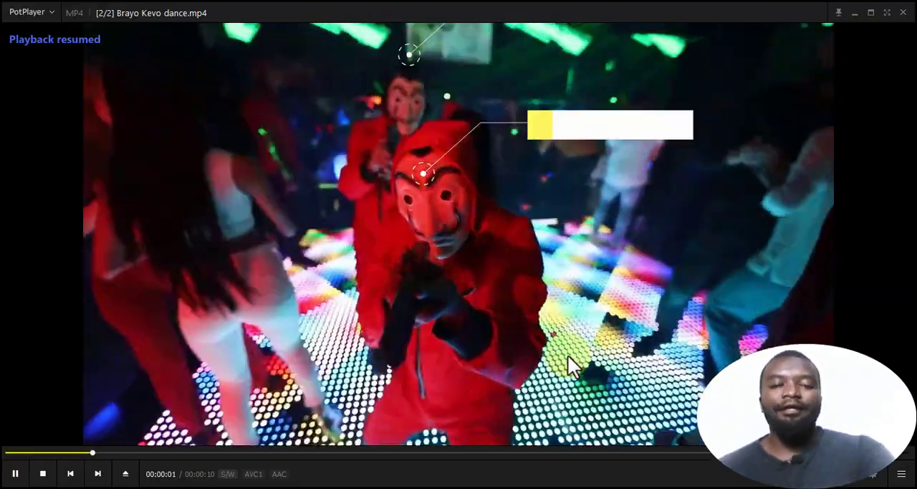